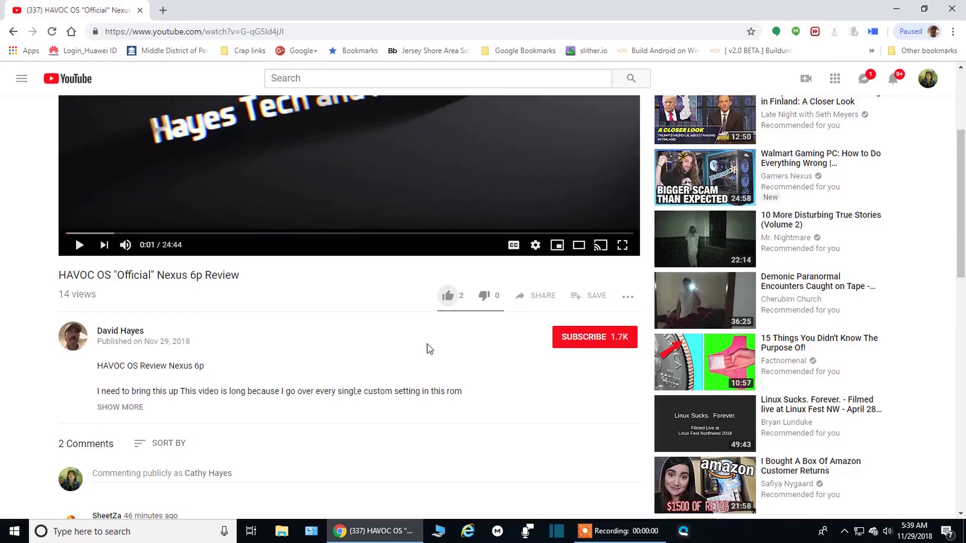
Give the HAVOC OS Nexus 6p review a thumbs-up and subscribe to its channel
{"action": "left_click", "coordinate": [447, 296]}
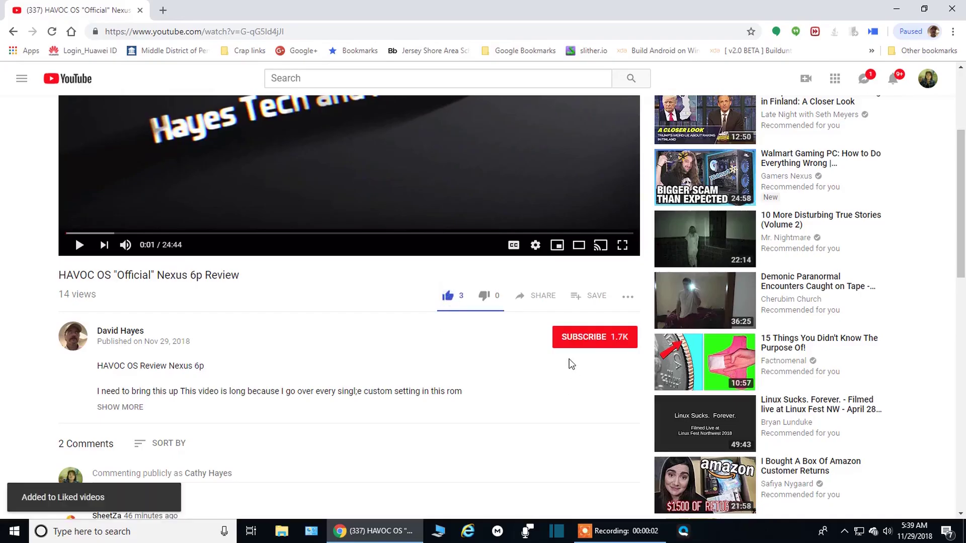
{"action": "left_click", "coordinate": [582, 341]}
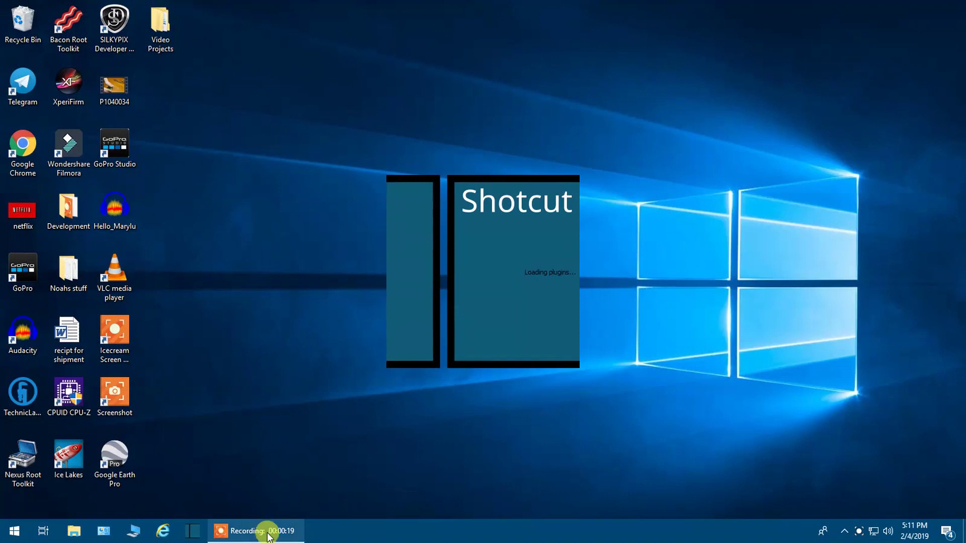
Show the empty Playlist panel in the newly loaded untitled Shotcut project
{"action": "left_click", "coordinate": [267, 533]}
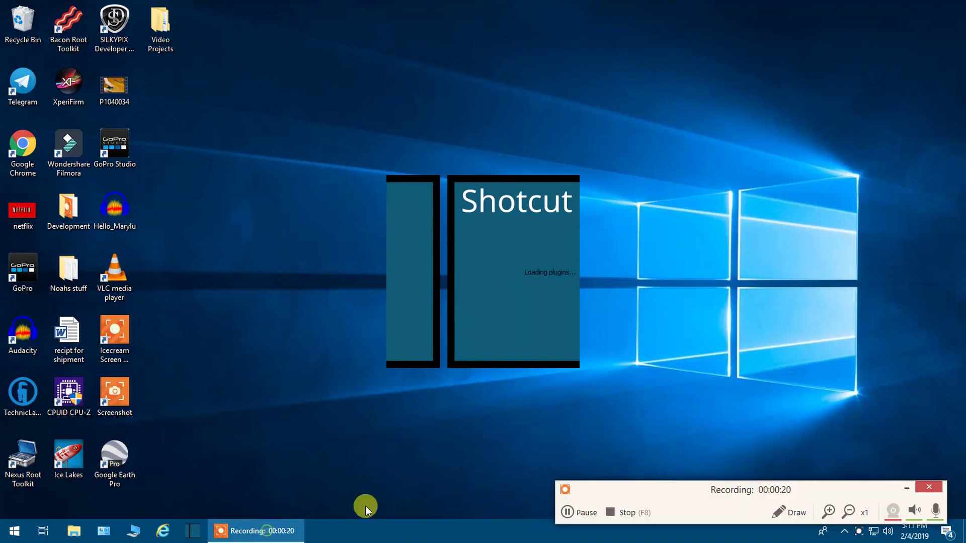
{"action": "left_click", "coordinate": [584, 509]}
{"action": "left_click", "coordinate": [804, 483]}
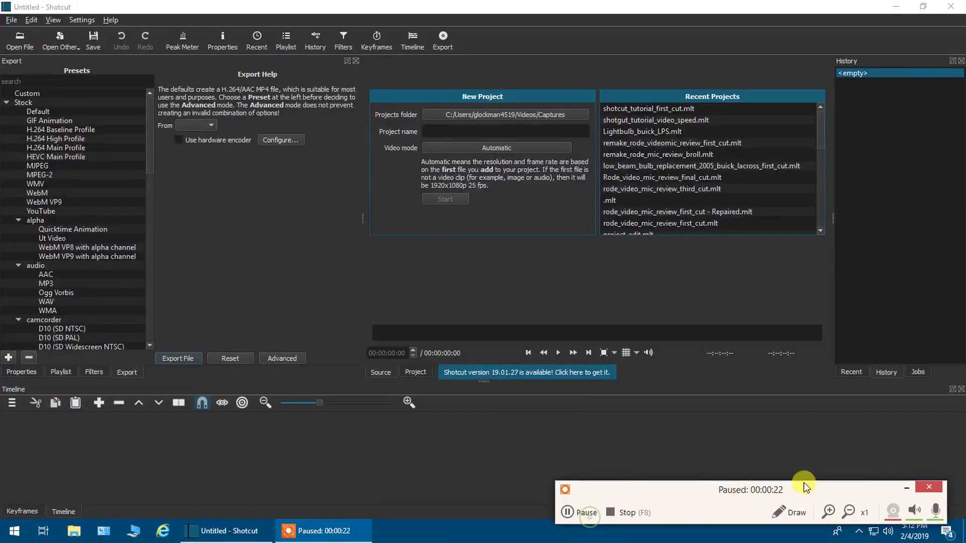
{"action": "left_click", "coordinate": [904, 488]}
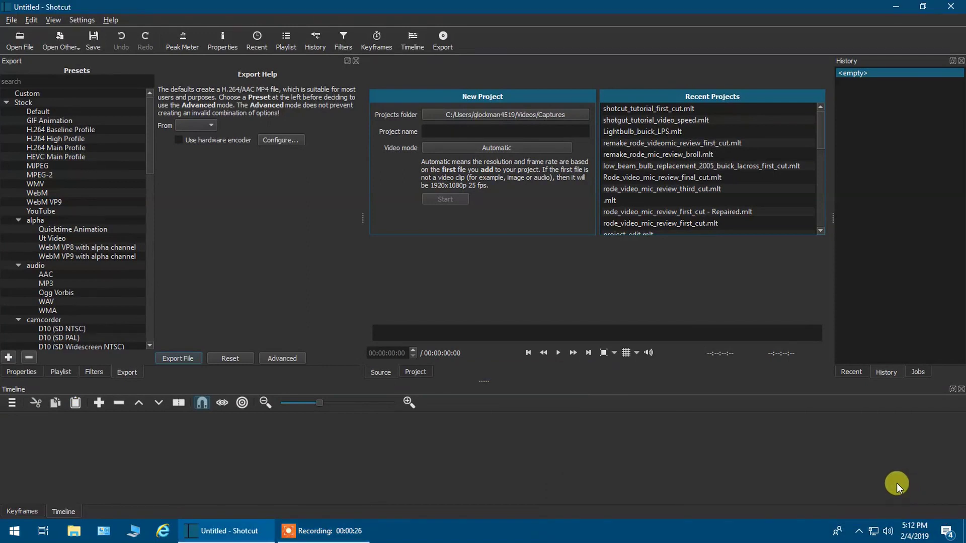
{"action": "left_click", "coordinate": [287, 37]}
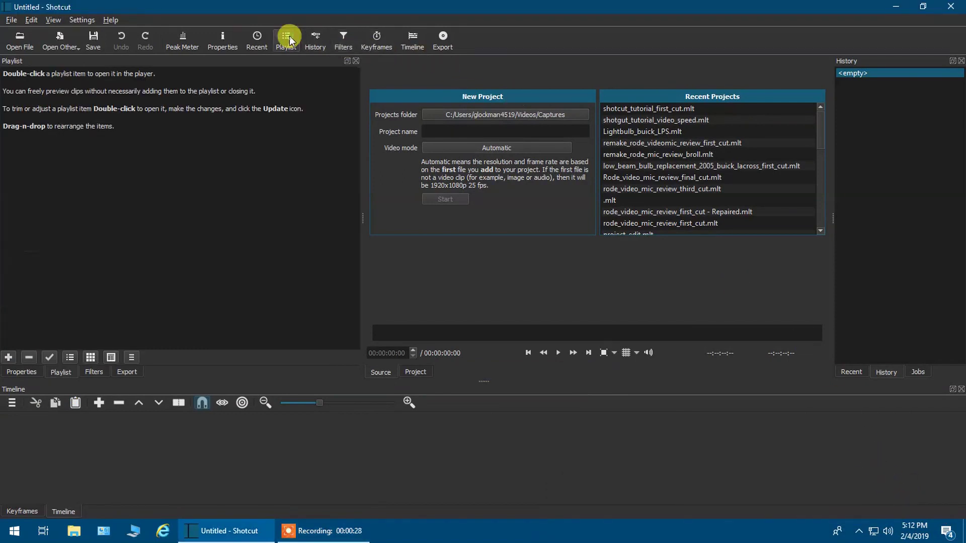
{"action": "left_click", "coordinate": [136, 532]}
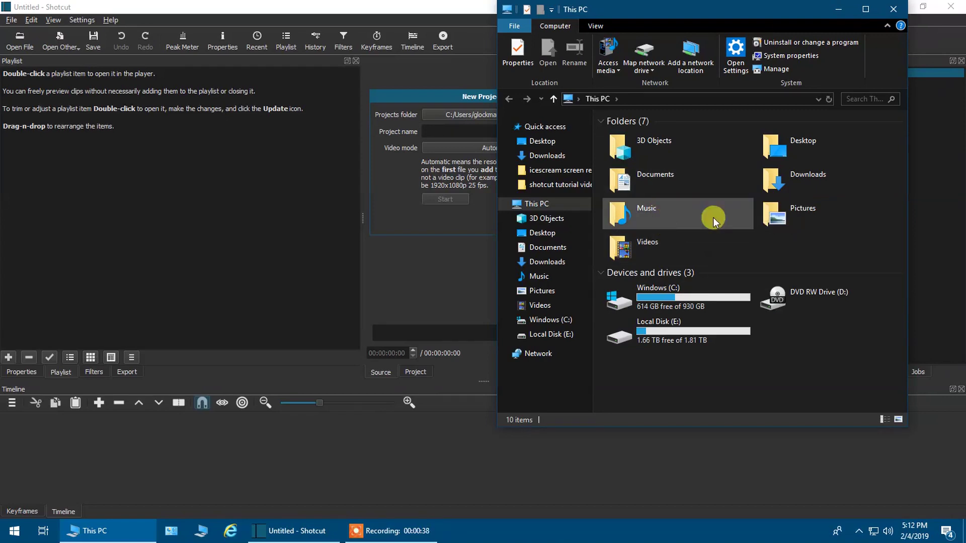
Browse to Desktop > Shotcut_tutorials in File Explorer and select P1040034
{"action": "double_click", "coordinate": [803, 147]}
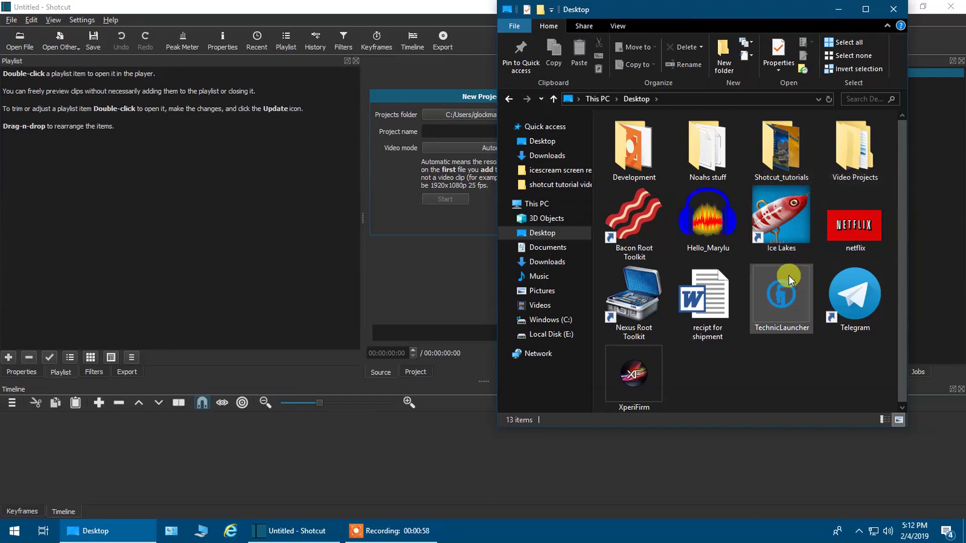
{"action": "double_click", "coordinate": [781, 165]}
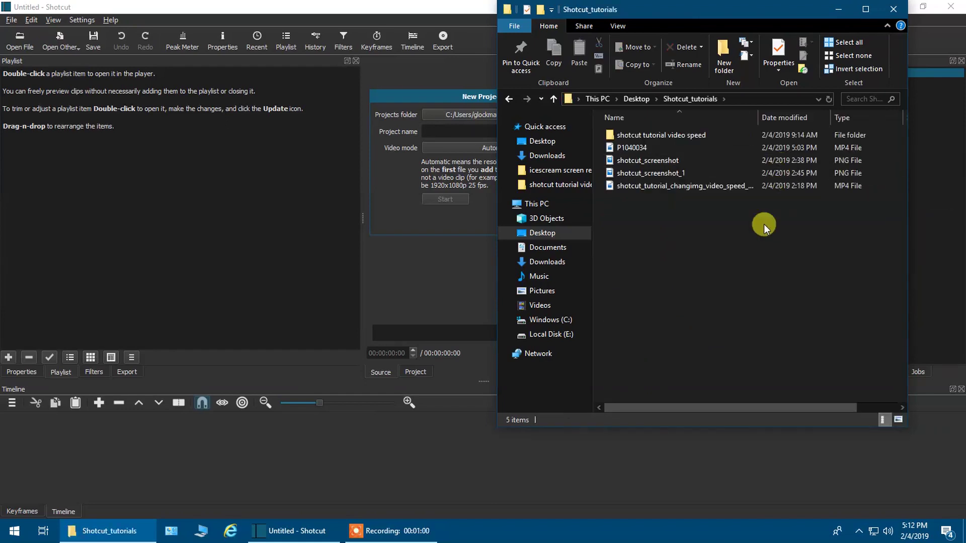
{"action": "left_click", "coordinate": [647, 150]}
Drag P1040034 into the playlist, then overwrite it onto the V1 timeline track
{"action": "left_click_drag", "start_coordinate": [647, 149], "coordinate": [174, 161]}
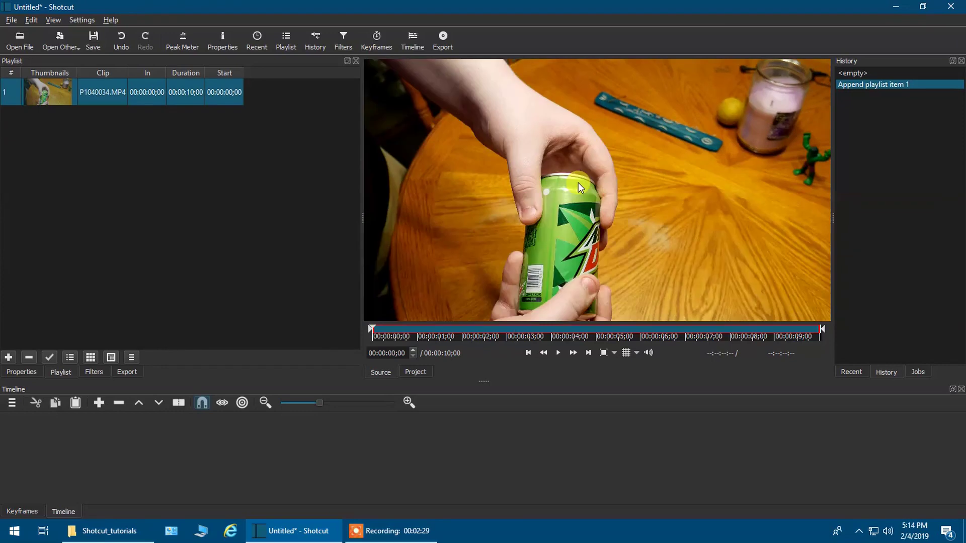
{"action": "left_click_drag", "start_coordinate": [548, 364], "coordinate": [117, 447]}
{"action": "left_click_drag", "start_coordinate": [117, 446], "coordinate": [104, 442]}
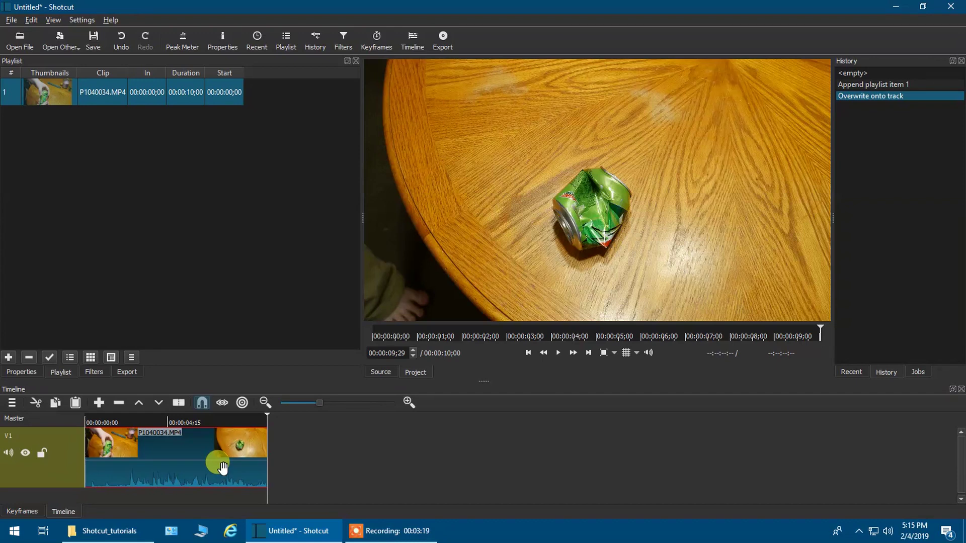
Copy and paste the P1040034 clip twice so V1 holds three 10-second copies
{"action": "key", "text": "ctrl+c"}
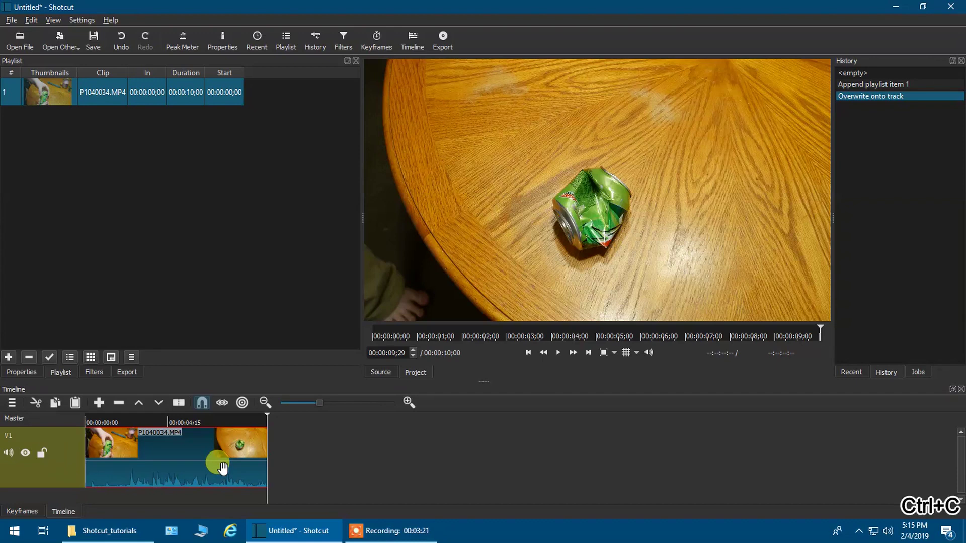
{"action": "key", "text": "ctrl+v"}
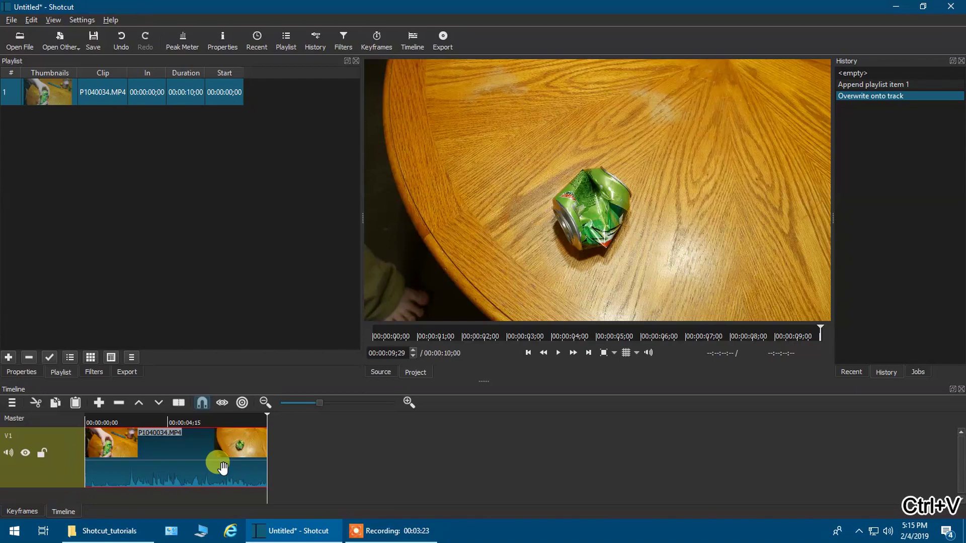
{"action": "key", "text": "v"}
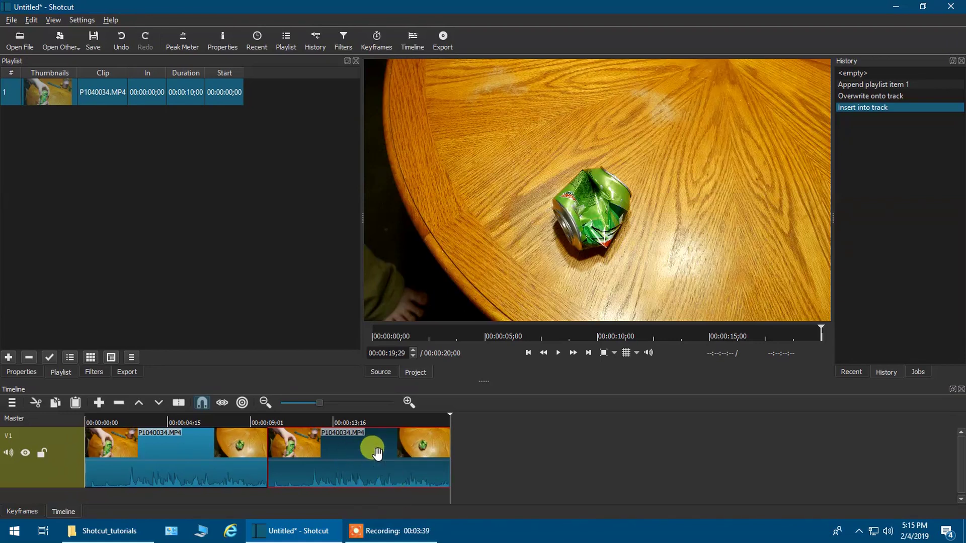
{"action": "key", "text": "ctrl+c"}
{"action": "key", "text": "ctrl+v"}
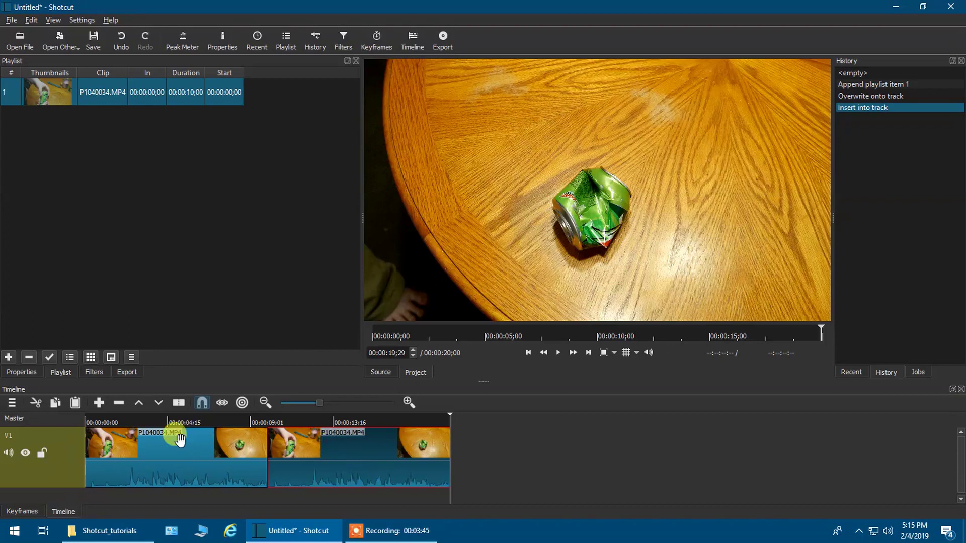
{"action": "left_click", "coordinate": [222, 452]}
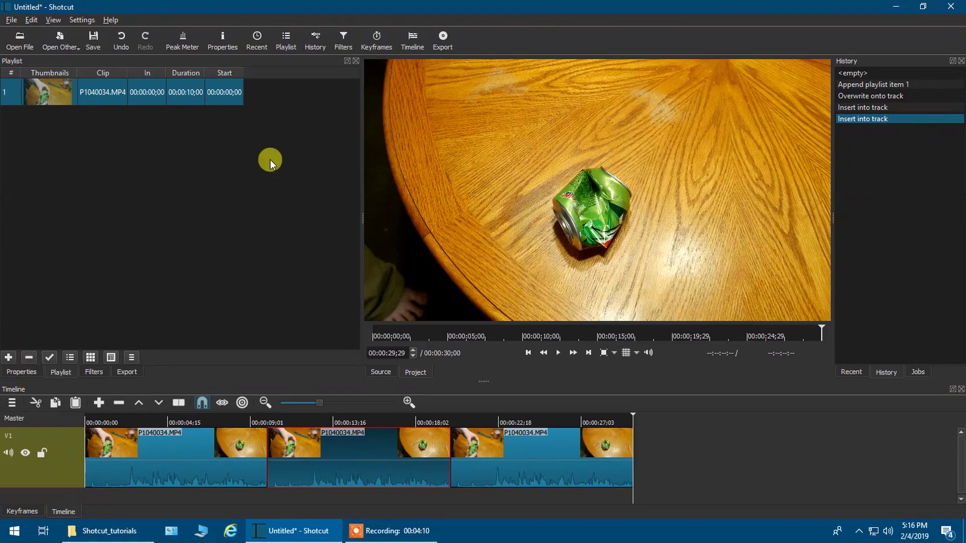
Open the second clip's Properties panel and its extra actions list
{"action": "right_click", "coordinate": [343, 458]}
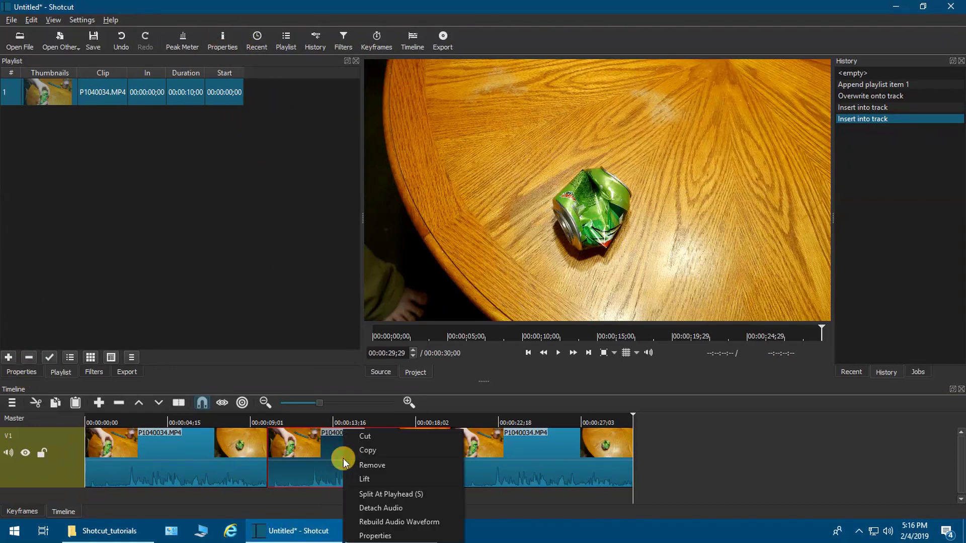
{"action": "left_click", "coordinate": [374, 535]}
{"action": "mouse_move", "coordinate": [375, 536]}
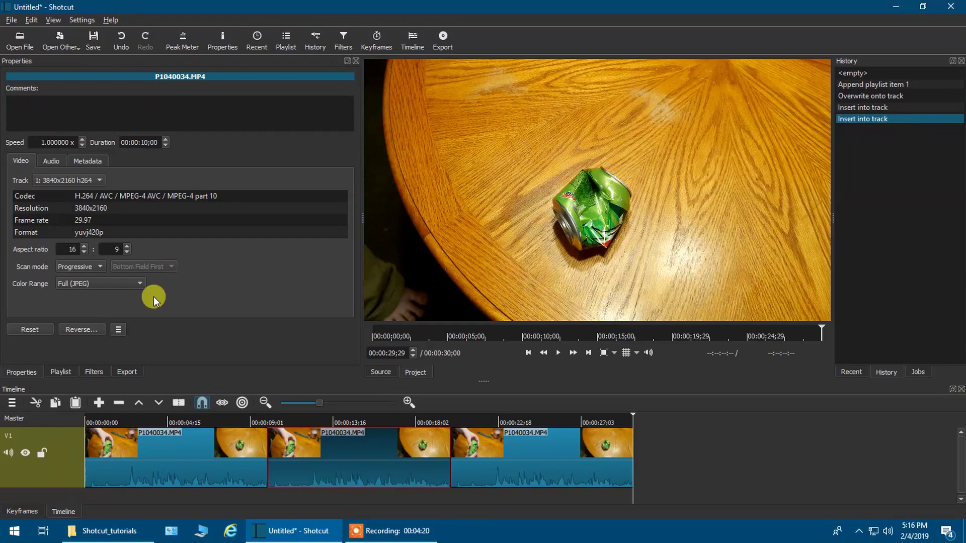
{"action": "left_click", "coordinate": [121, 329]}
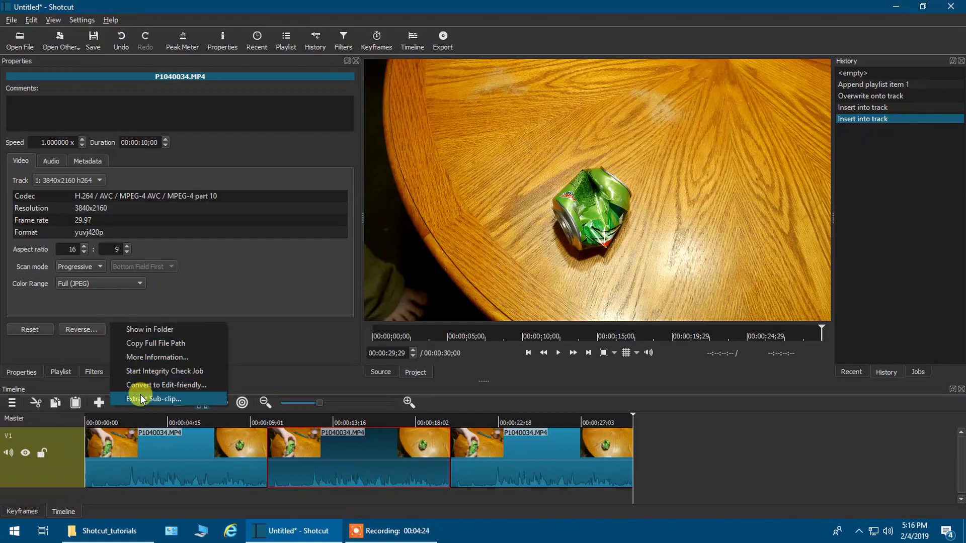
{"action": "left_click", "coordinate": [262, 353]}
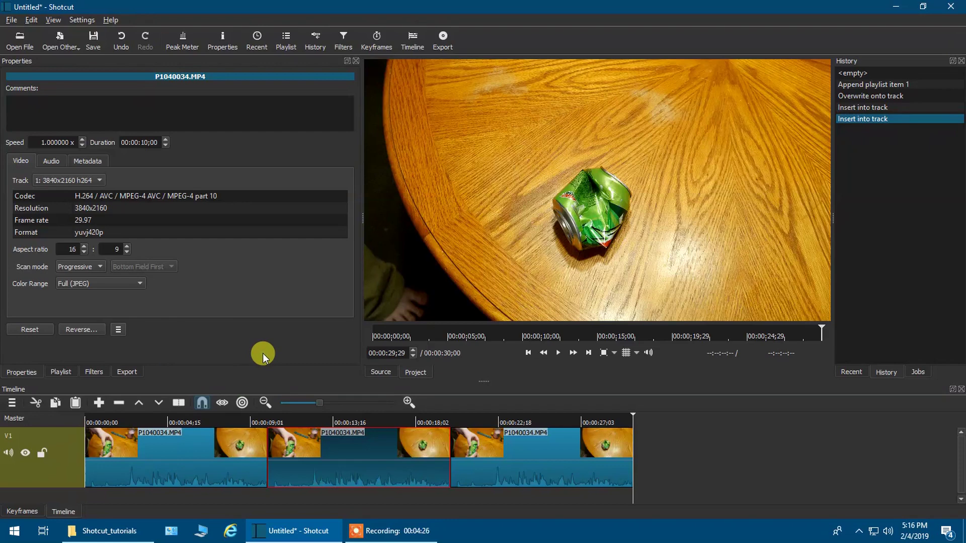
Reverse the clip at lossless FFV1/FLAC MKV quality, saving P1040034 - Reversed to the Desktop
{"action": "left_click", "coordinate": [85, 329]}
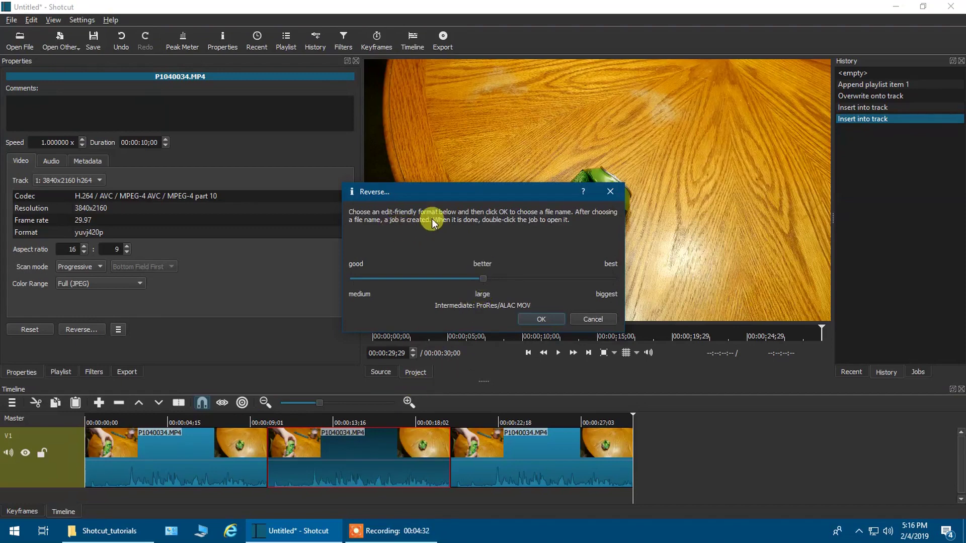
{"action": "left_click_drag", "start_coordinate": [482, 280], "coordinate": [563, 277]}
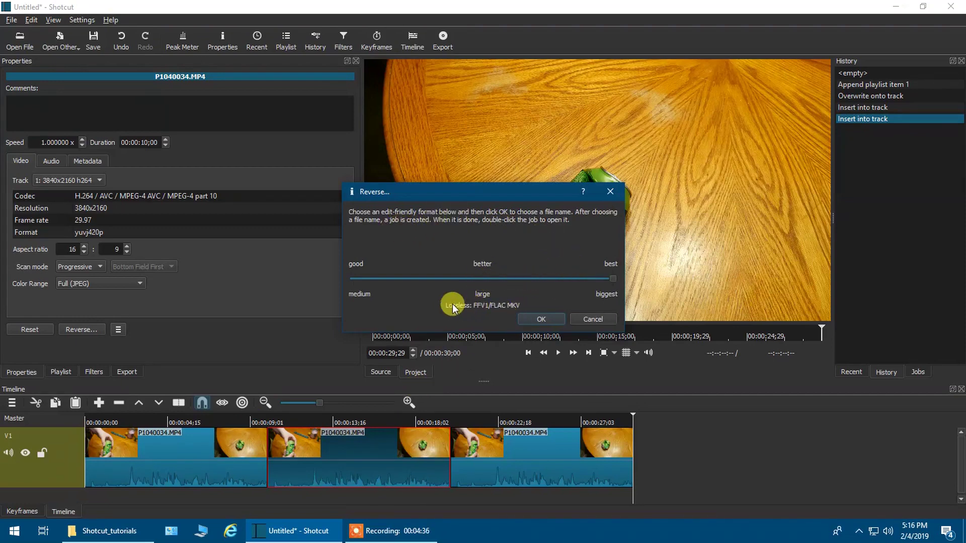
{"action": "left_click", "coordinate": [542, 318]}
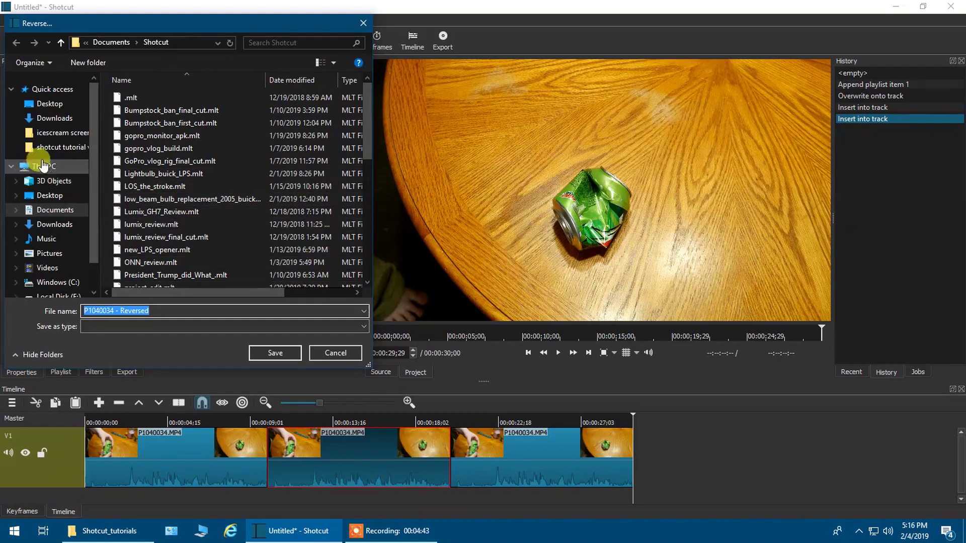
{"action": "left_click", "coordinate": [50, 104]}
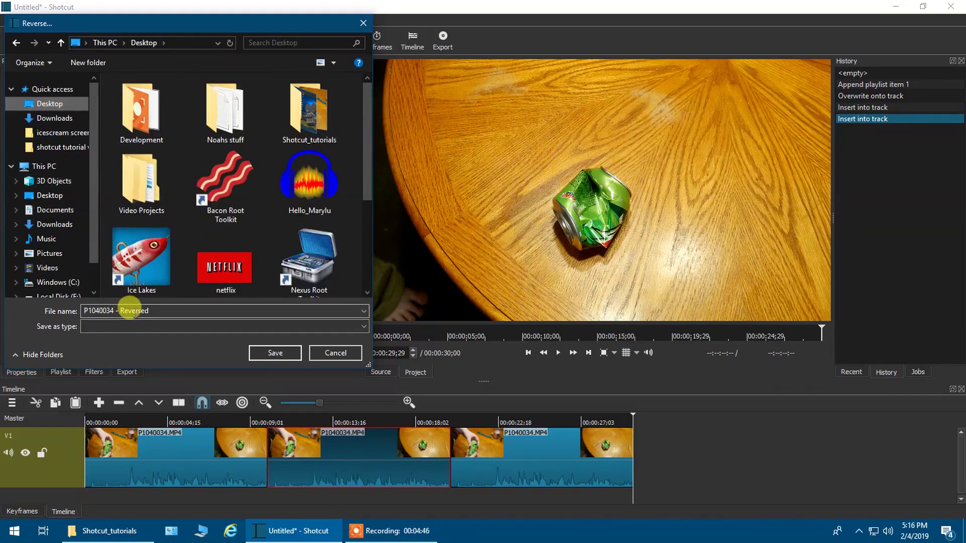
{"action": "left_click", "coordinate": [290, 352]}
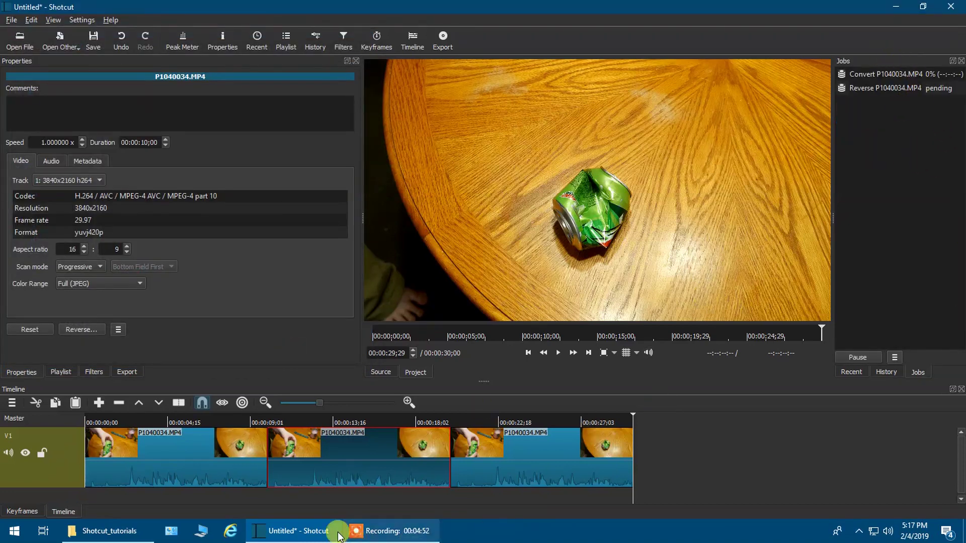
Let the Convert and Reverse jobs finish so P1040034 - Reversed.mkv loads in the player
{"action": "left_click", "coordinate": [382, 531]}
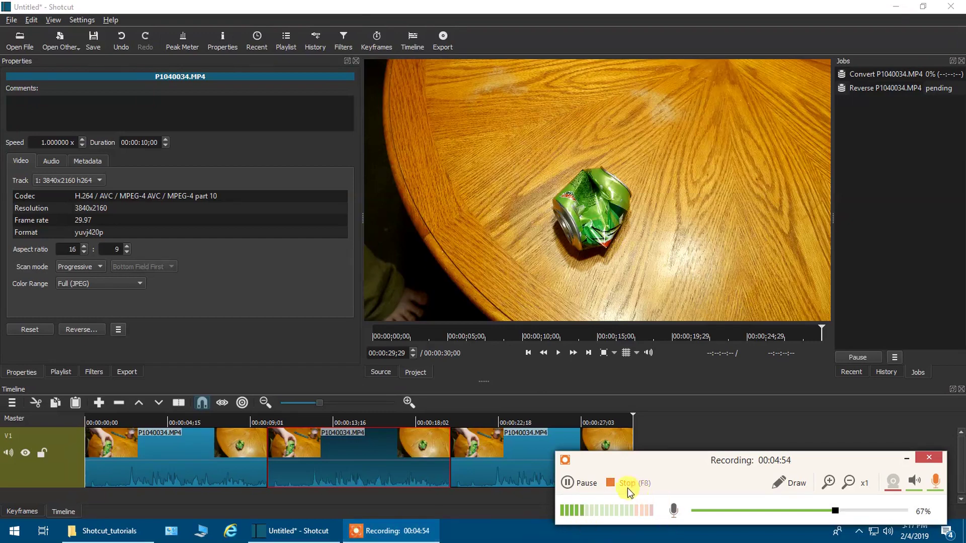
{"action": "left_click", "coordinate": [587, 483]}
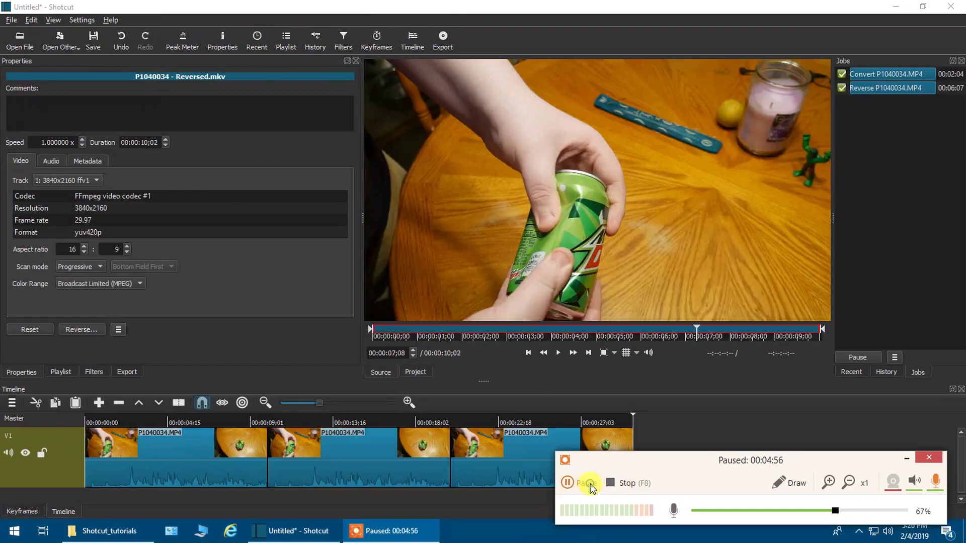
{"action": "left_click", "coordinate": [589, 485]}
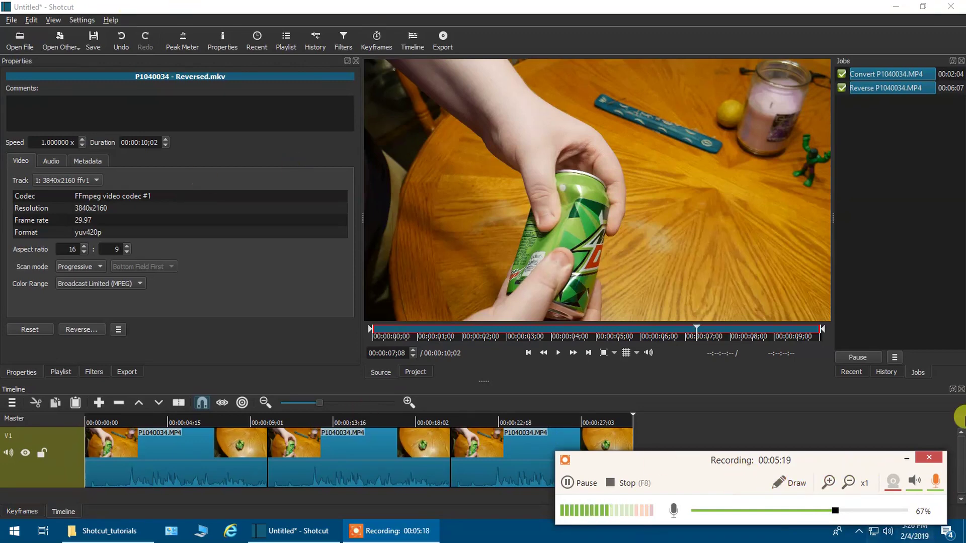
Save the project as reverse_video.mlt in Documents > Shotcut and show its playlist
{"action": "left_click", "coordinate": [907, 459]}
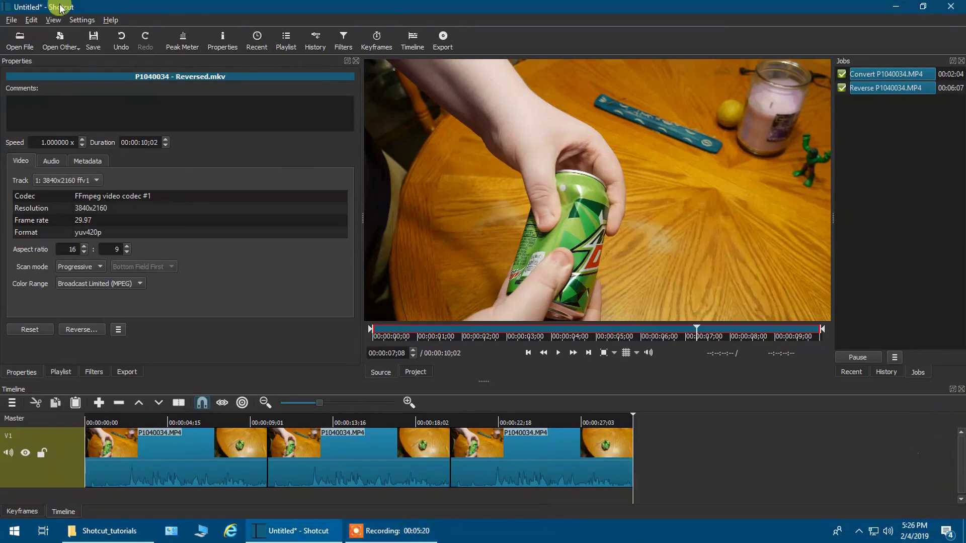
{"action": "left_click", "coordinate": [96, 41]}
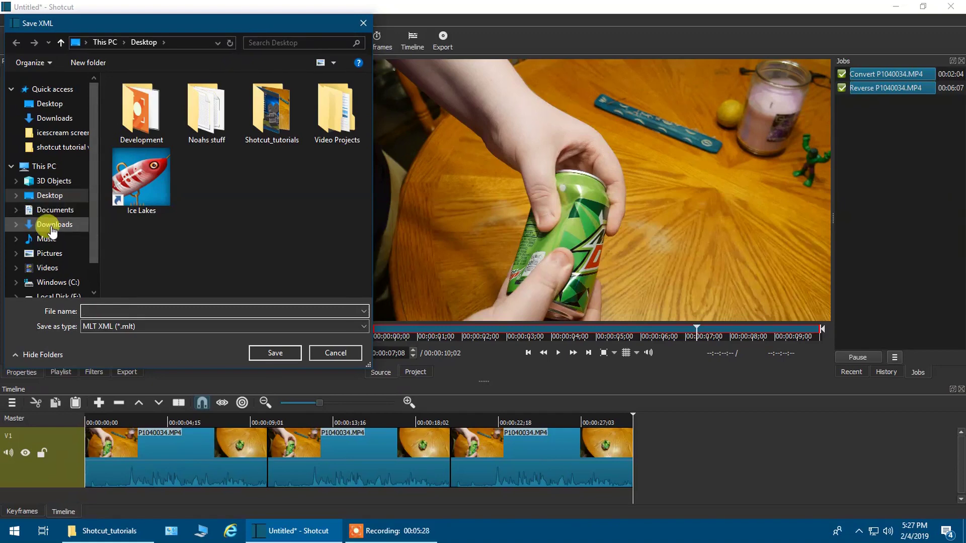
{"action": "left_click", "coordinate": [56, 211]}
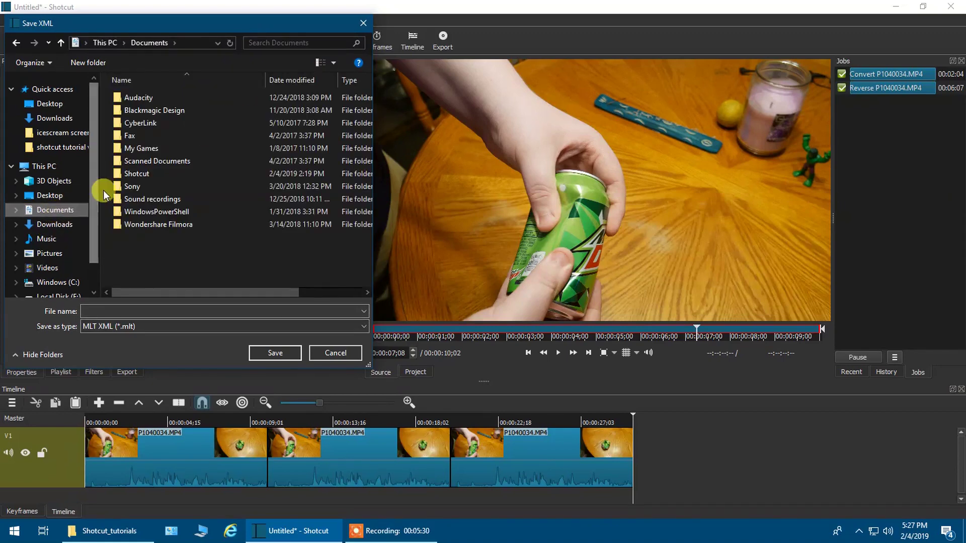
{"action": "double_click", "coordinate": [131, 172]}
{"action": "left_click", "coordinate": [94, 312]}
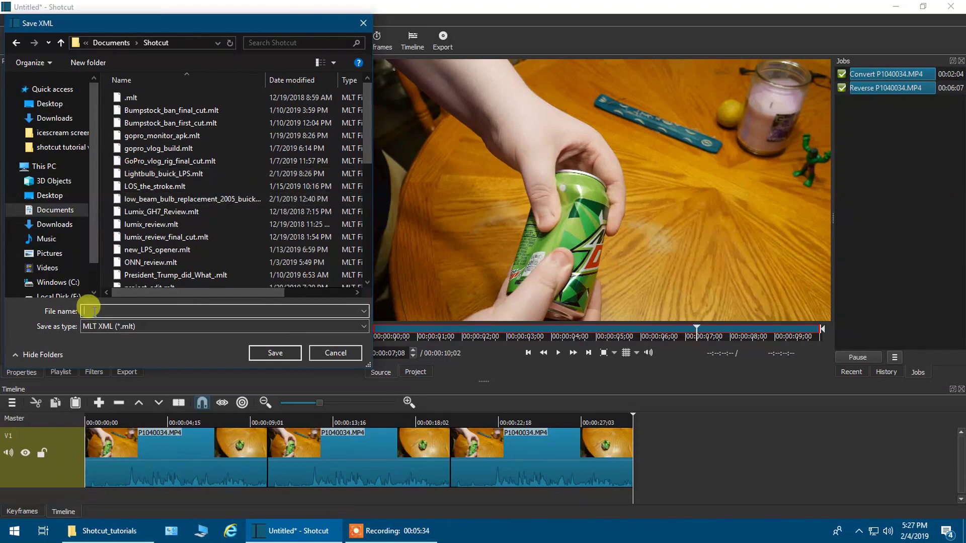
{"action": "type", "text": "reverse_video"}
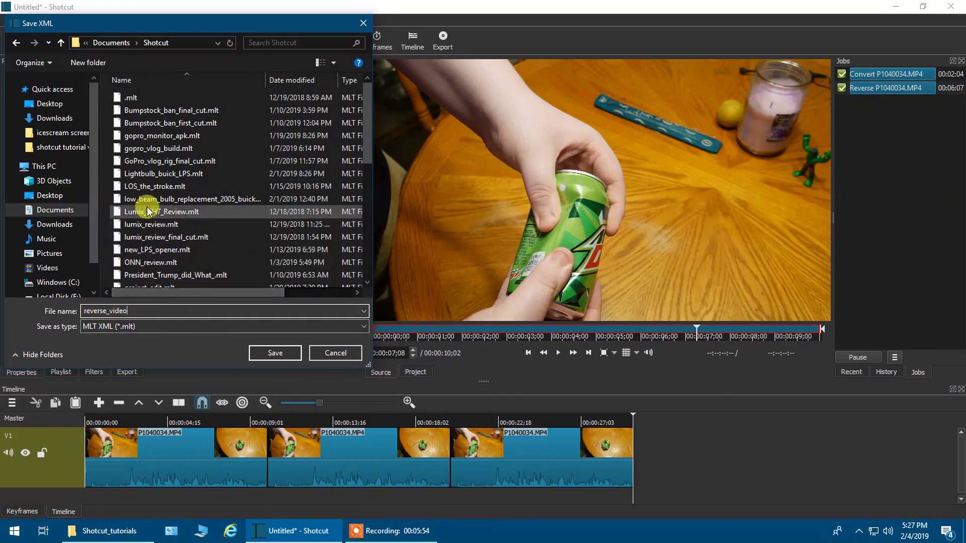
{"action": "left_click", "coordinate": [282, 353]}
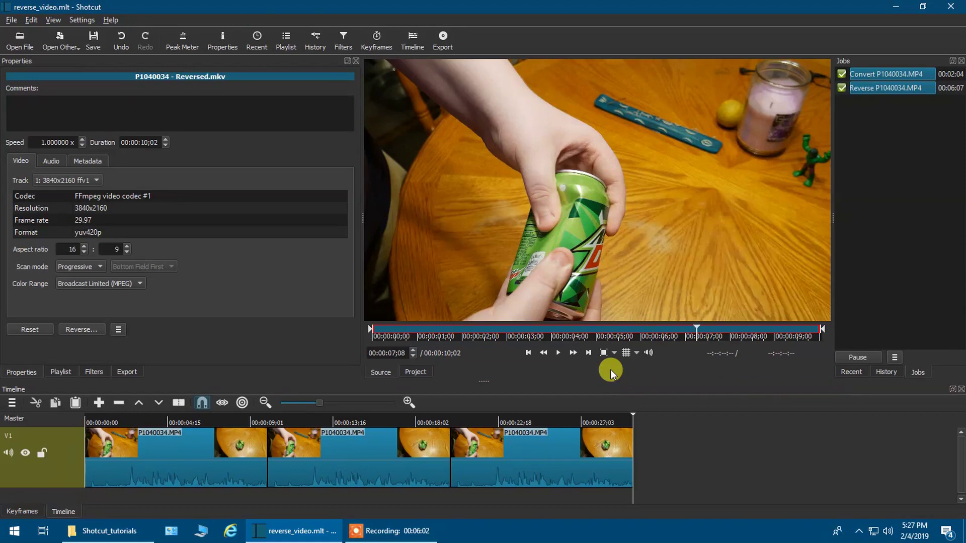
{"action": "left_click", "coordinate": [284, 39]}
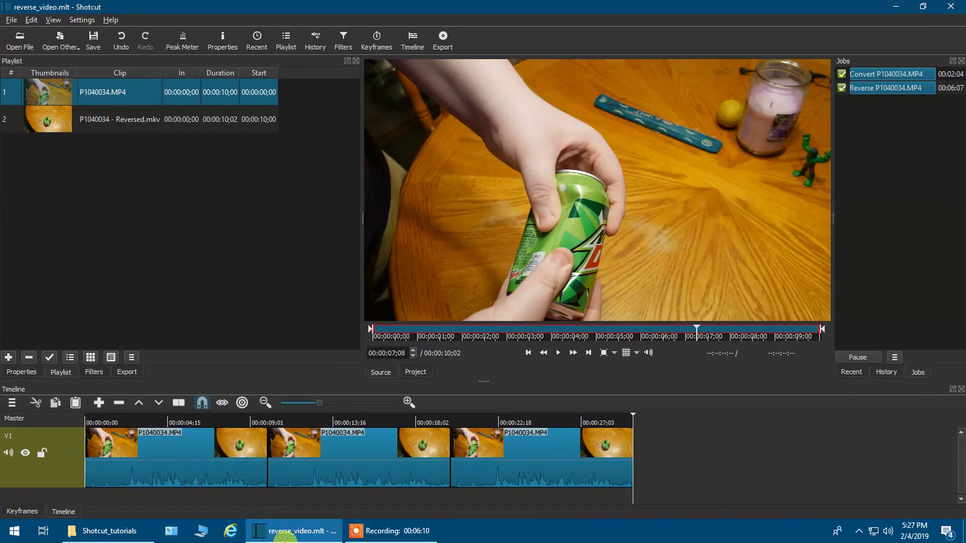
Add P1040034 - Reversed from the Desktop folder to Shotcut's playlist as item 3
{"action": "left_click", "coordinate": [206, 531]}
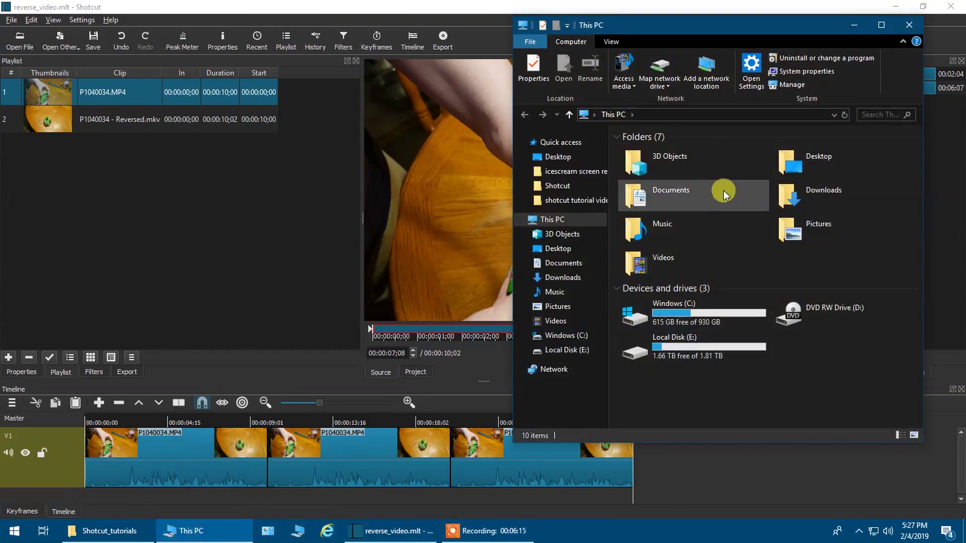
{"action": "double_click", "coordinate": [804, 171]}
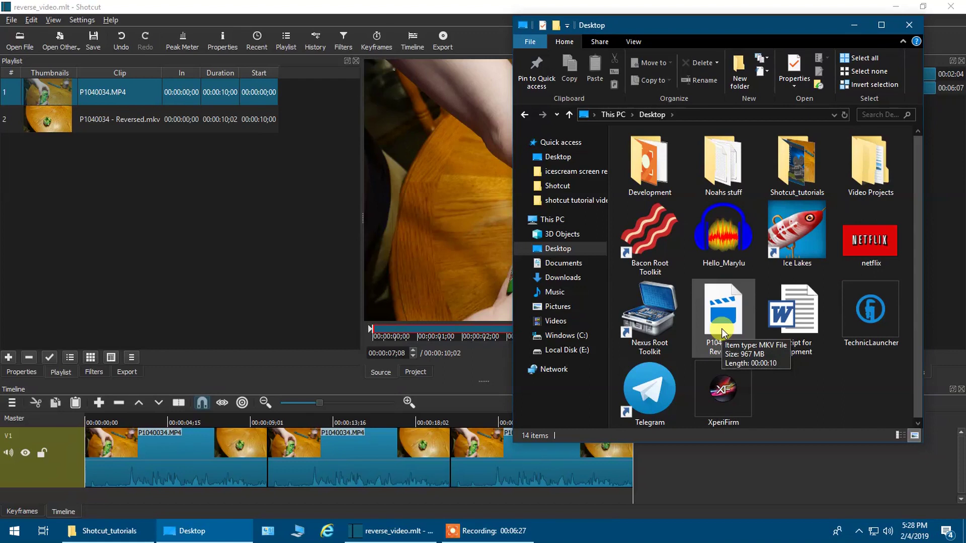
{"action": "left_click_drag", "start_coordinate": [723, 332], "coordinate": [124, 231]}
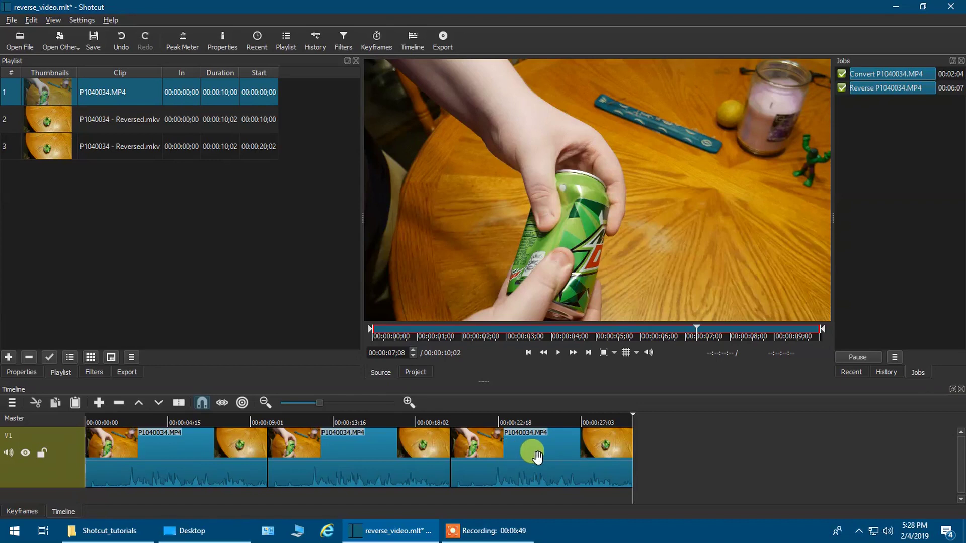
Move the last P1040034 clip about 4 seconds later on V1
{"action": "left_click", "coordinate": [485, 451]}
{"action": "left_click_drag", "start_coordinate": [485, 450], "coordinate": [572, 449]}
{"action": "left_click_drag", "start_coordinate": [475, 467], "coordinate": [475, 467]}
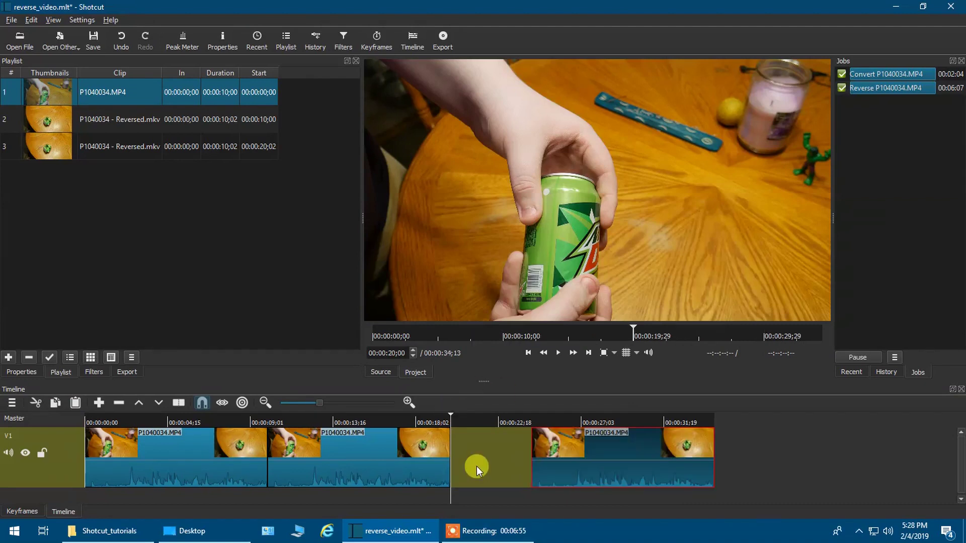
Lift the middle clip off V1, leaving an empty gap after the first clip
{"action": "left_click", "coordinate": [379, 460]}
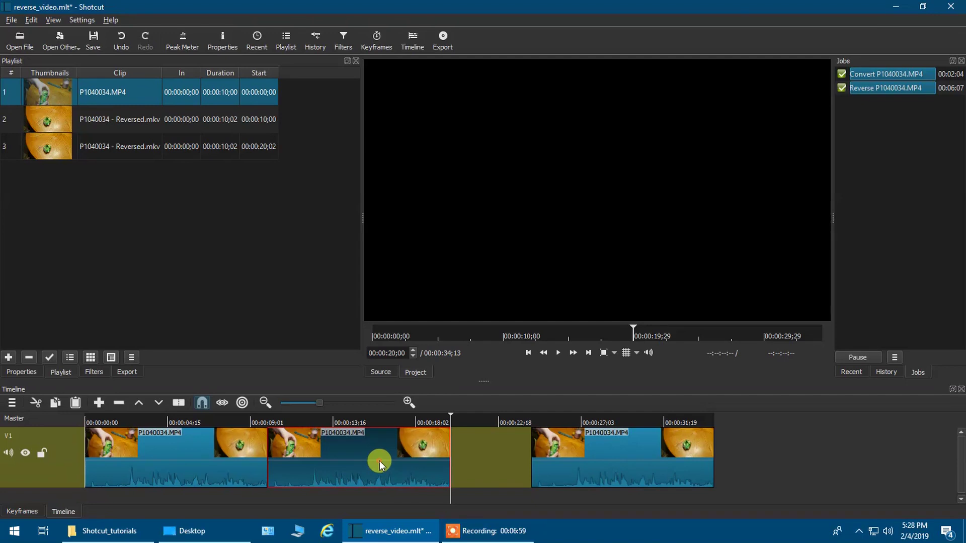
{"action": "right_click", "coordinate": [379, 461]}
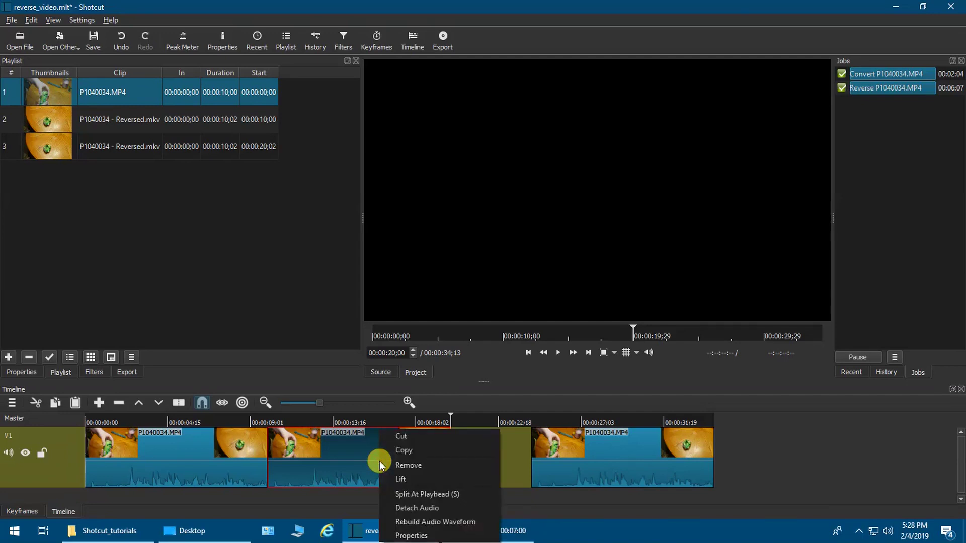
{"action": "left_click", "coordinate": [400, 478]}
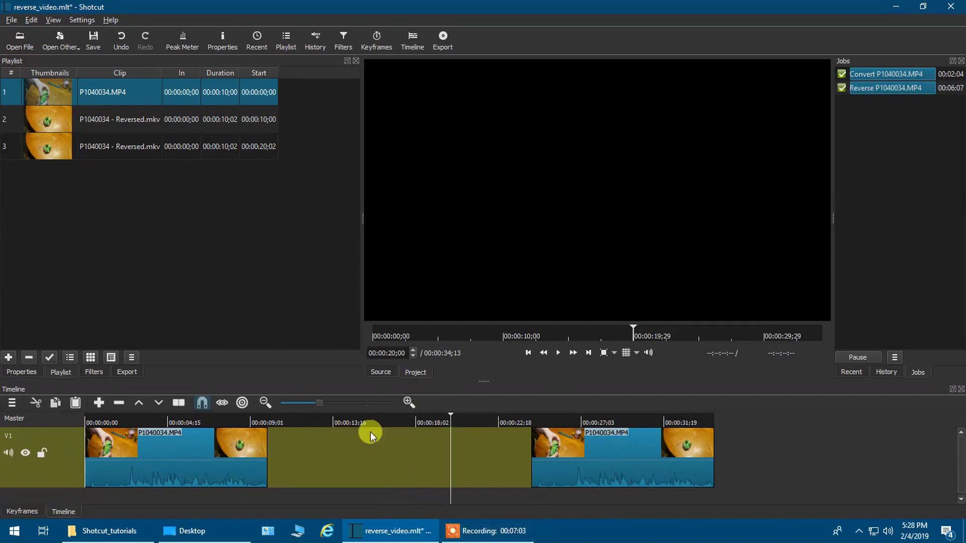
Drop P1040034 - Reversed.mkv onto V1 in Overwrite mode right after the first clip
{"action": "left_click", "coordinate": [167, 150]}
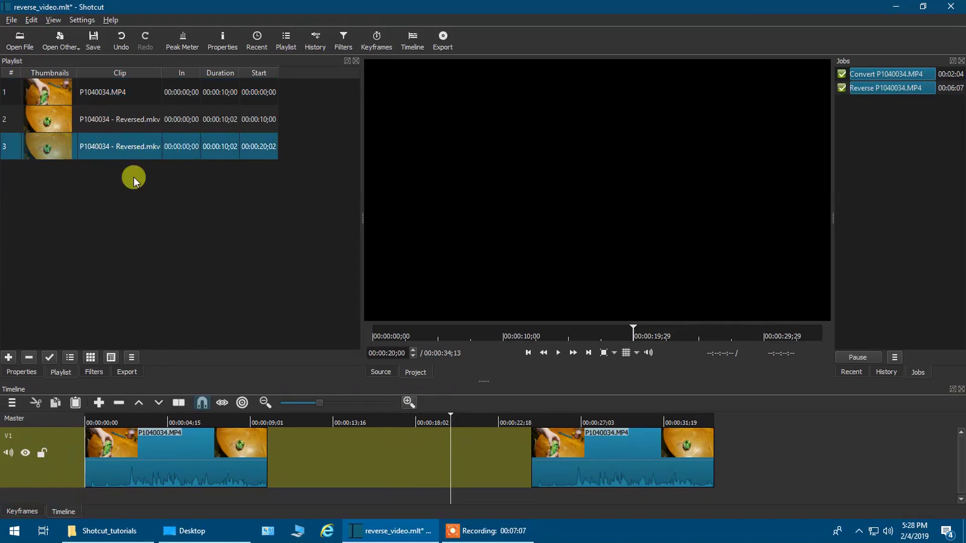
{"action": "double_click", "coordinate": [96, 150]}
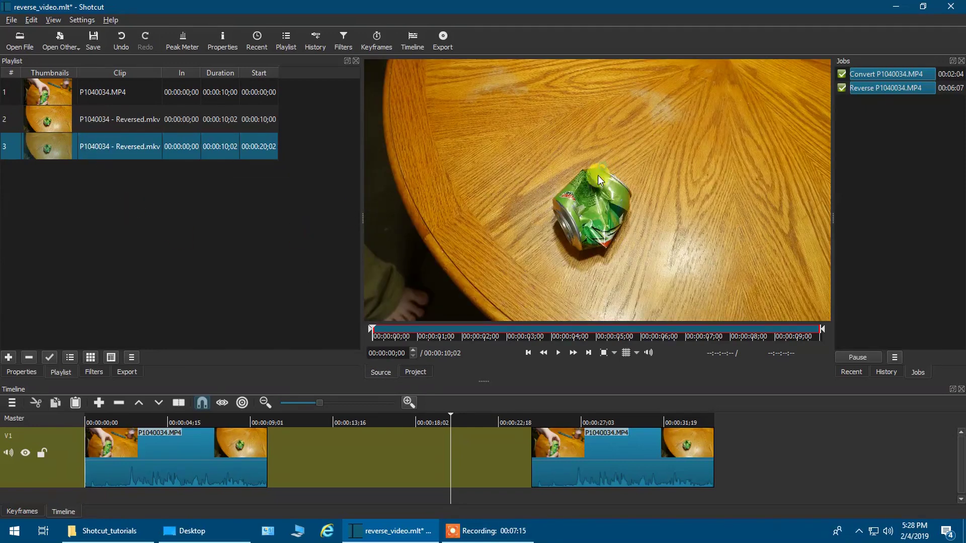
{"action": "left_click_drag", "start_coordinate": [597, 175], "coordinate": [271, 449]}
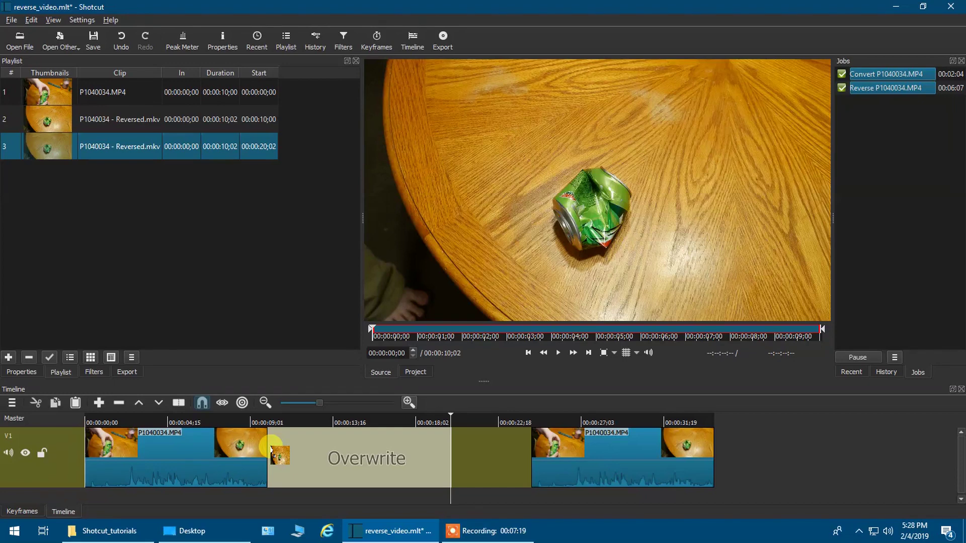
{"action": "left_click_drag", "start_coordinate": [271, 449], "coordinate": [271, 446]}
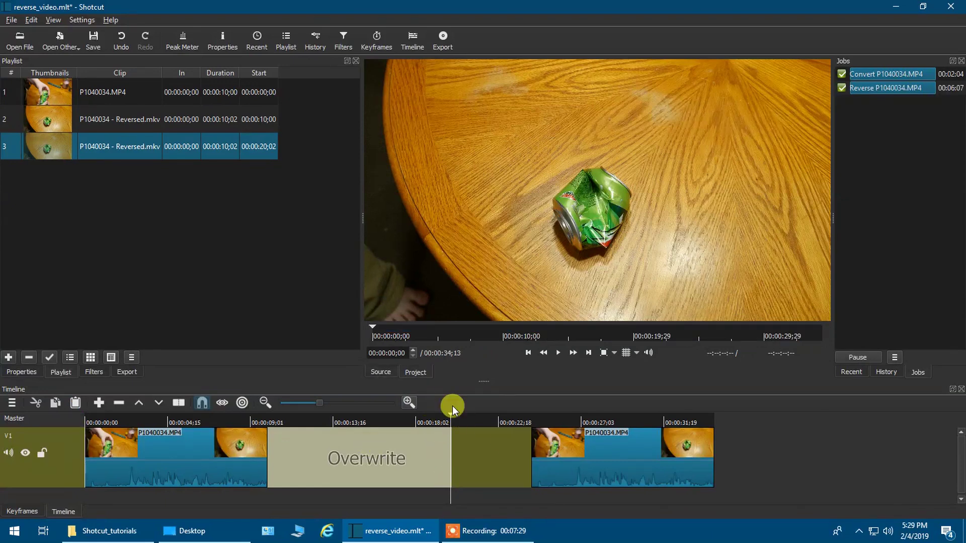
{"action": "left_click_drag", "start_coordinate": [458, 435], "coordinate": [457, 436]}
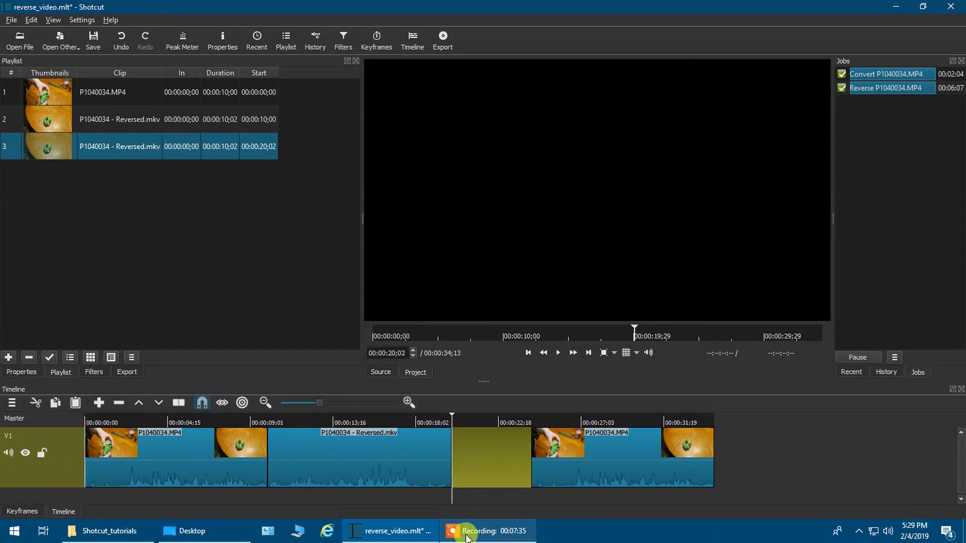
{"action": "mouse_move", "coordinate": [467, 536]}
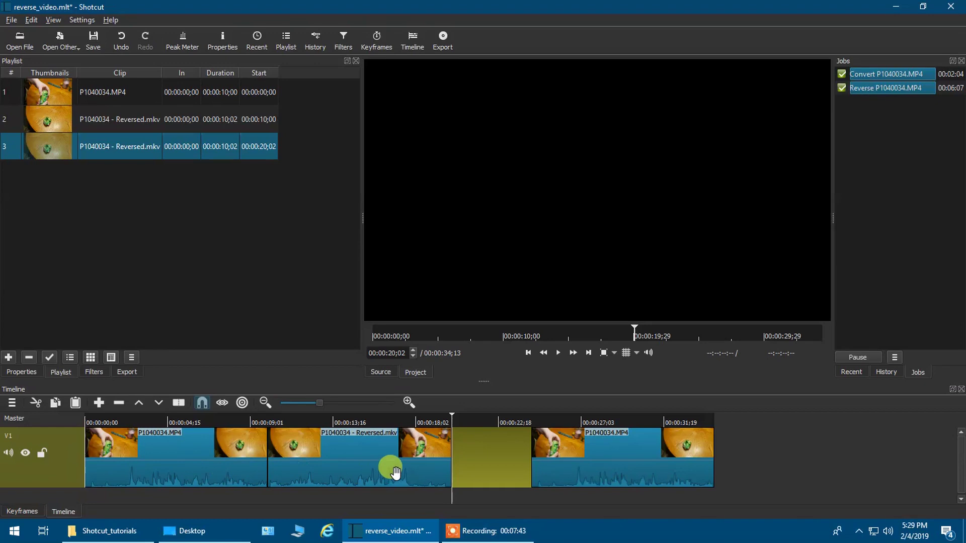
Slide the reversed clip left to overlap the first clip, creating a crossfade
{"action": "left_click", "coordinate": [485, 421]}
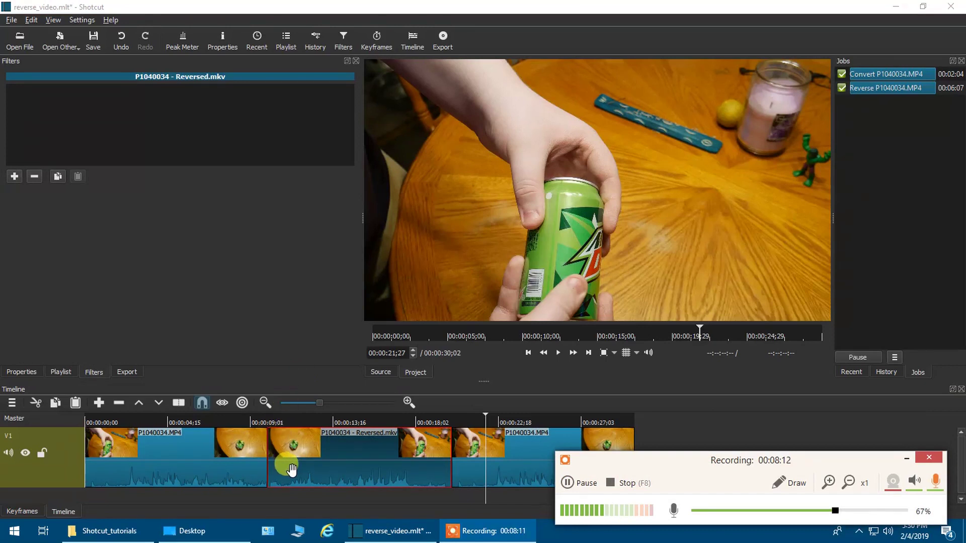
{"action": "left_click", "coordinate": [901, 454]}
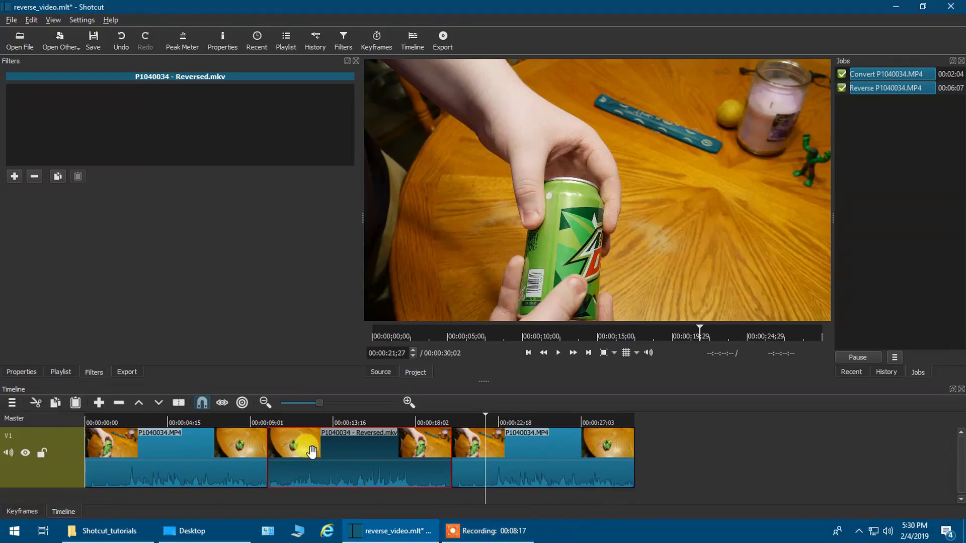
{"action": "left_click_drag", "start_coordinate": [312, 451], "coordinate": [296, 453]}
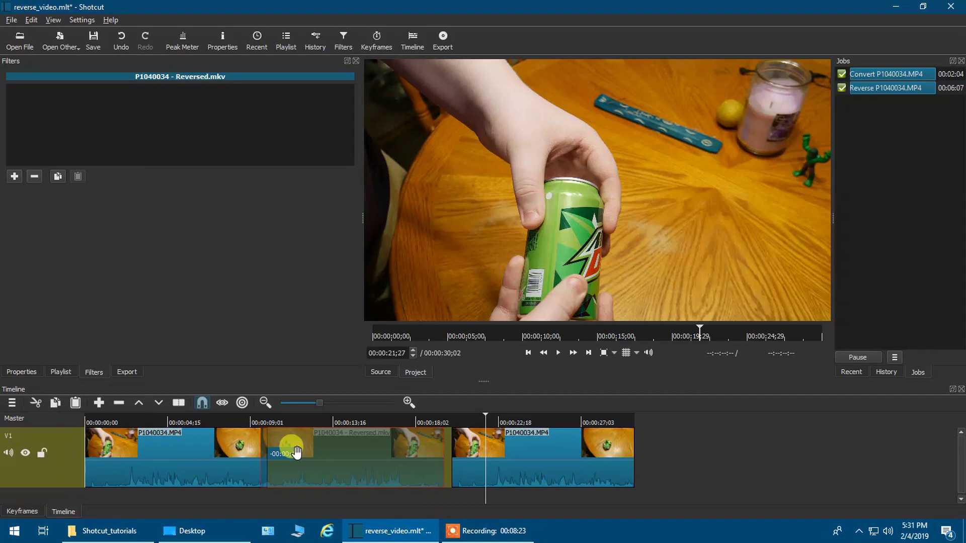
{"action": "left_click_drag", "start_coordinate": [297, 453], "coordinate": [294, 452]}
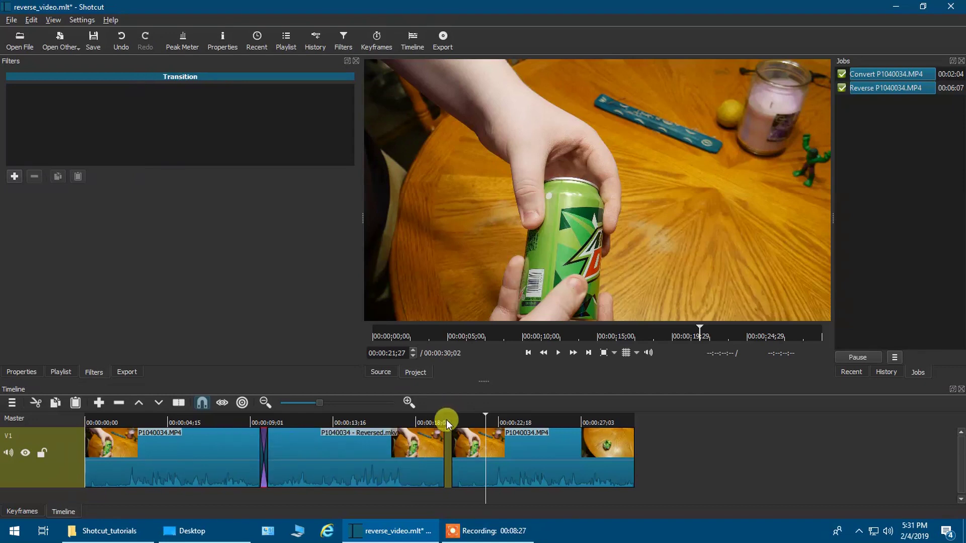
Remove the gap after the reversed clip and overlap the final P1040034.MP4 clip onto it
{"action": "left_click", "coordinate": [447, 420]}
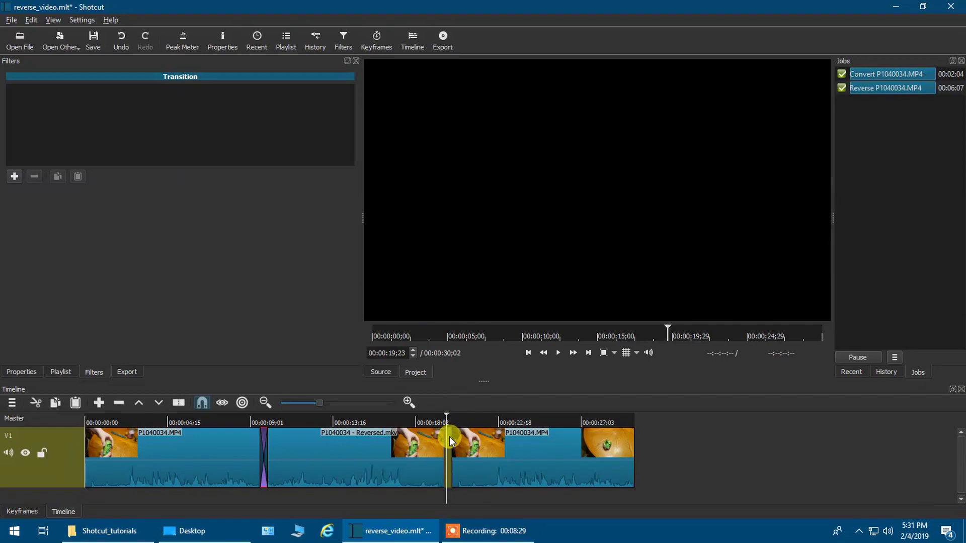
{"action": "right_click", "coordinate": [449, 437]}
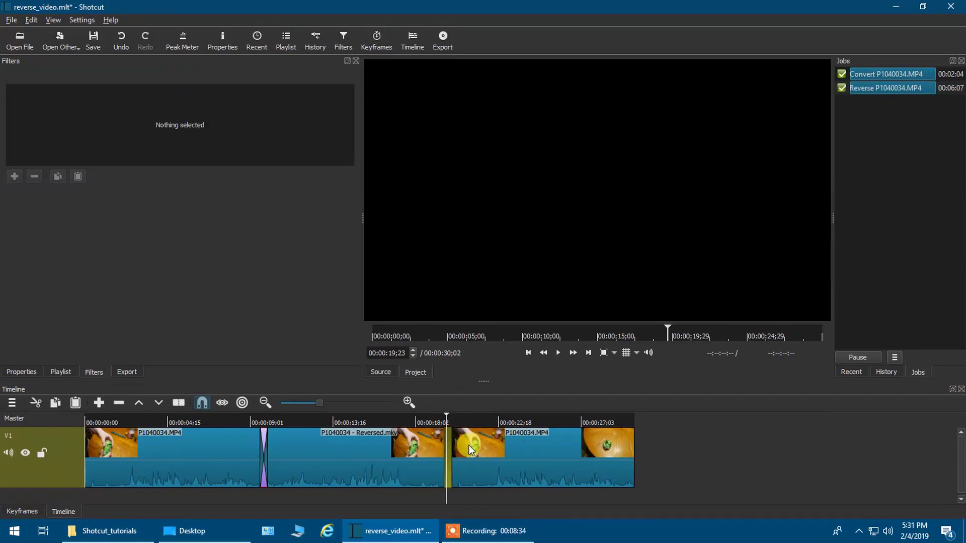
{"action": "left_click", "coordinate": [469, 443]}
{"action": "left_click", "coordinate": [469, 445]}
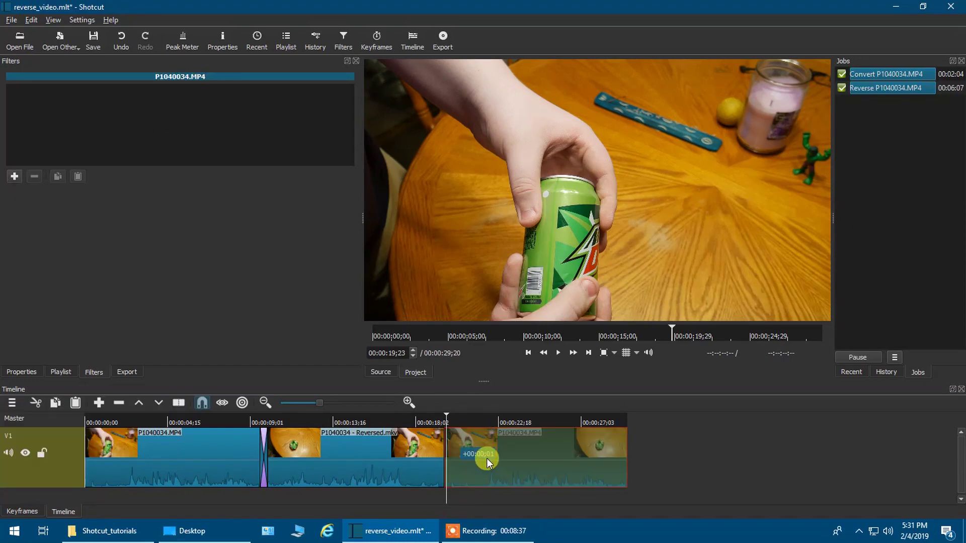
{"action": "left_click_drag", "start_coordinate": [487, 459], "coordinate": [485, 457]}
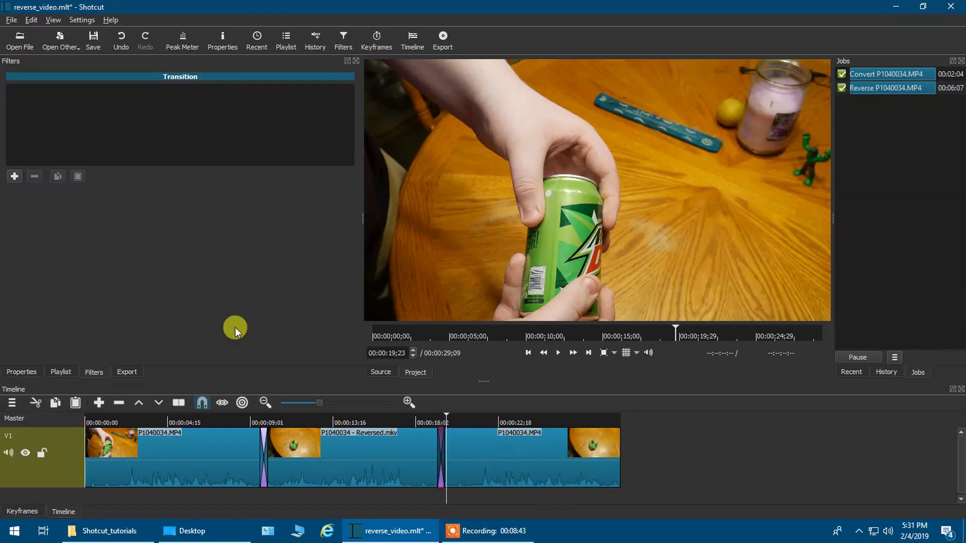
In Export's Advanced options, change the resolution from 3840×2160 to 1920×1080
{"action": "left_click", "coordinate": [443, 37]}
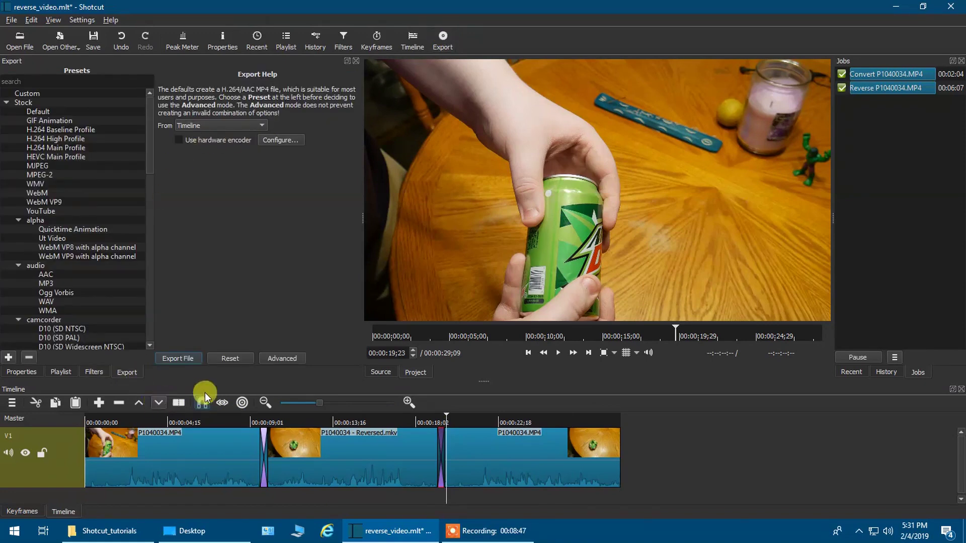
{"action": "left_click", "coordinate": [276, 358]}
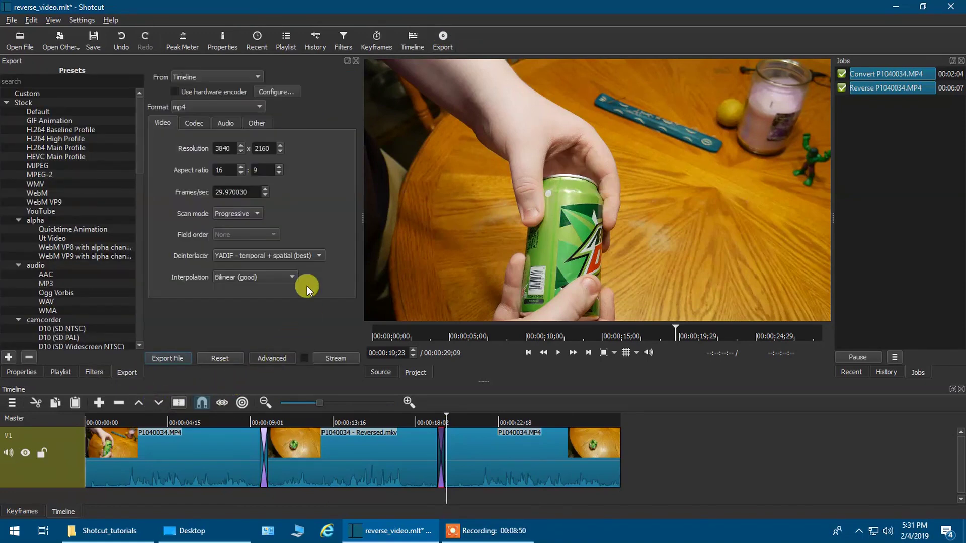
{"action": "left_click", "coordinate": [225, 148]}
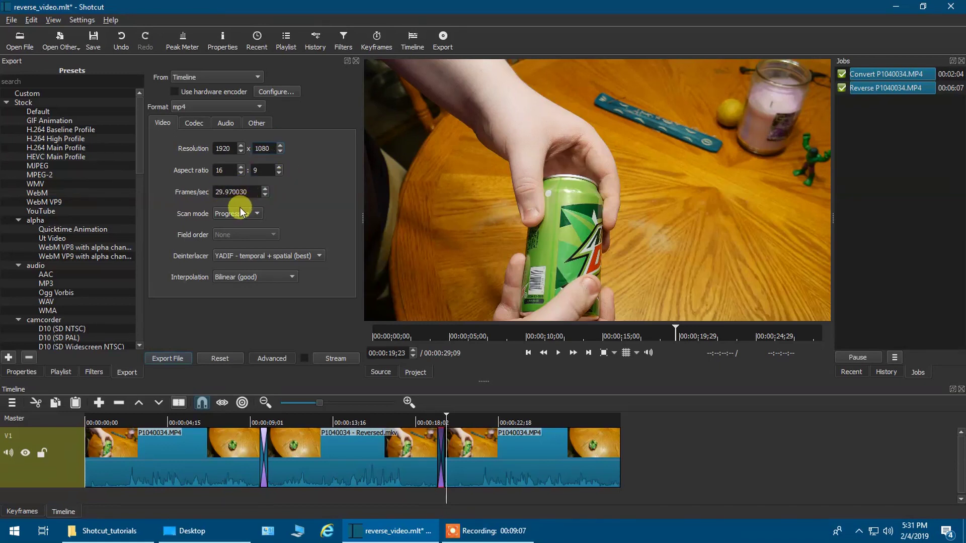
{"action": "left_click", "coordinate": [284, 278]}
Choose Hyper/Lanczos (best) interpolation and save the export as reverse_video_finished.mp4 on the Desktop
{"action": "left_click", "coordinate": [279, 303]}
{"action": "left_click", "coordinate": [166, 358]}
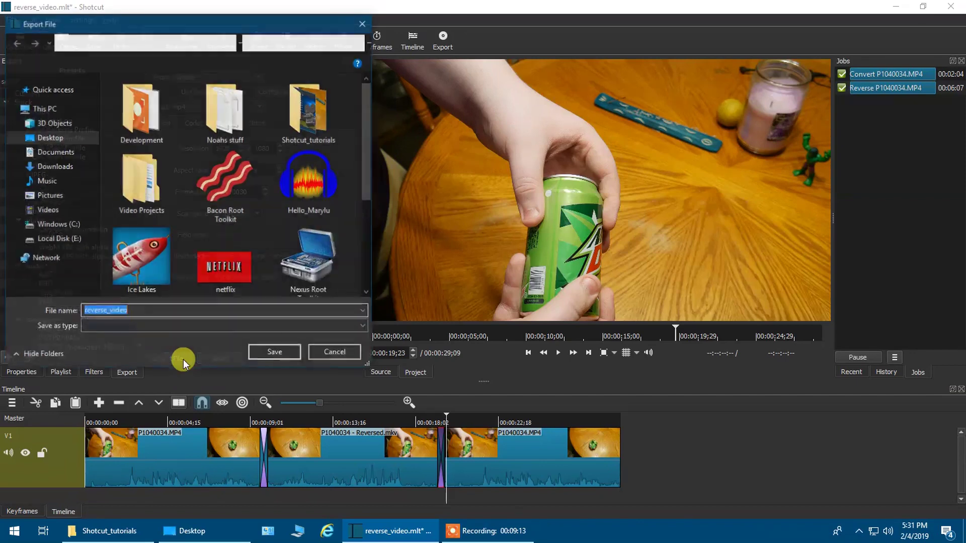
{"action": "left_click", "coordinate": [132, 311]}
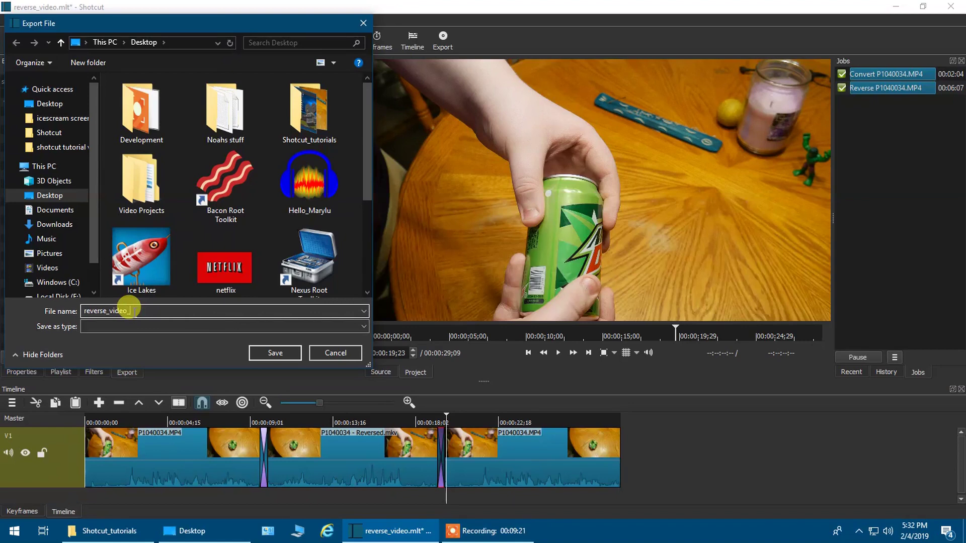
{"action": "type", "text": "_finished"}
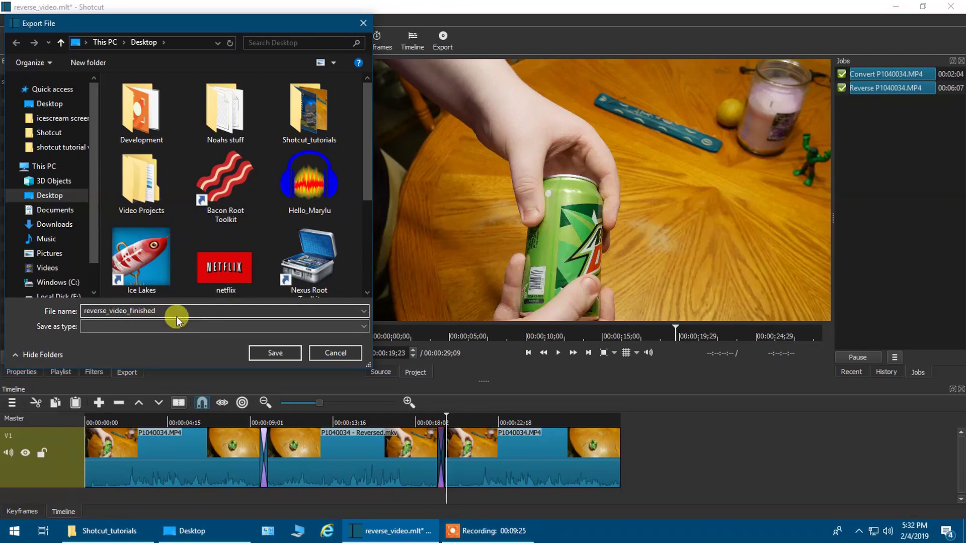
{"action": "left_click", "coordinate": [261, 351]}
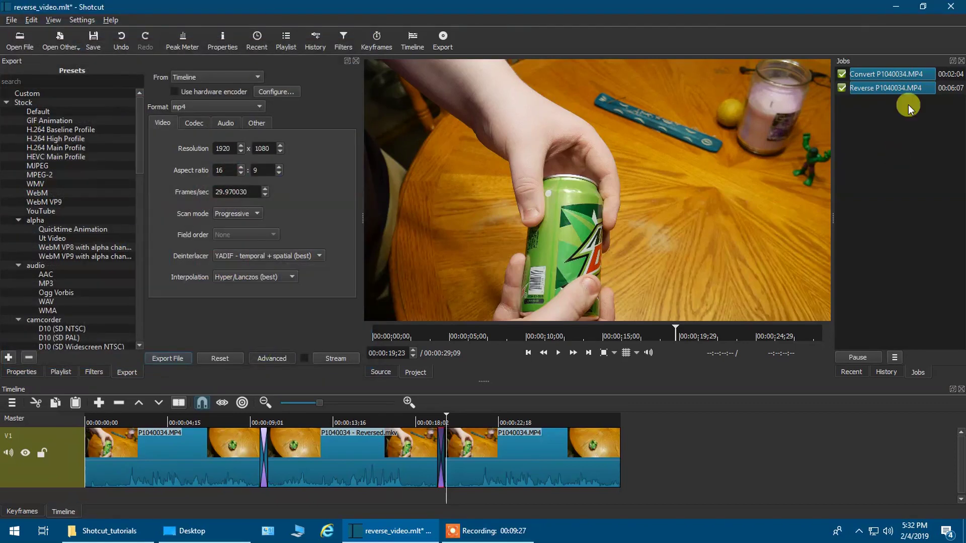
{"action": "left_click", "coordinate": [478, 530]}
{"action": "left_click", "coordinate": [581, 484]}
{"action": "left_click", "coordinate": [592, 486]}
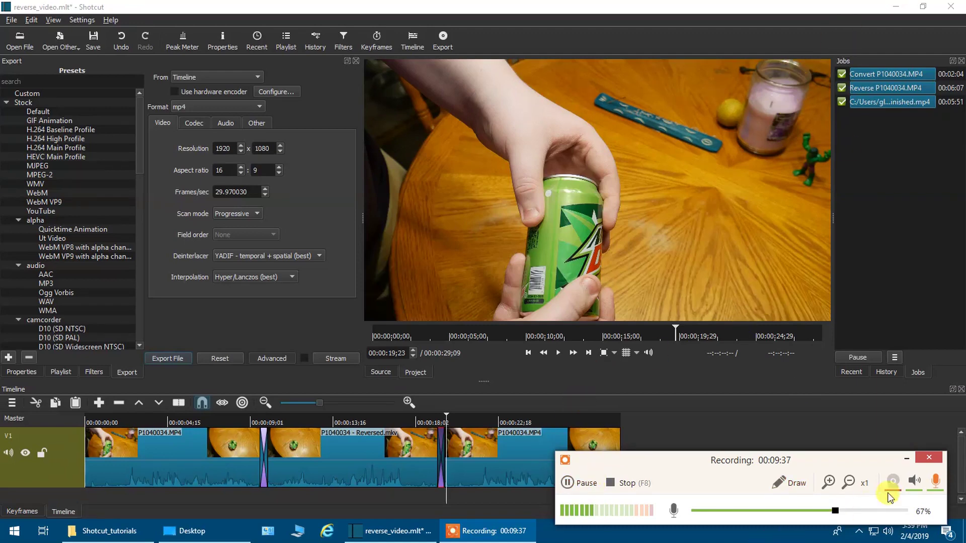
Minimize Shotcut and open the exported reverse_video_finished file from the desktop
{"action": "left_click", "coordinate": [906, 459]}
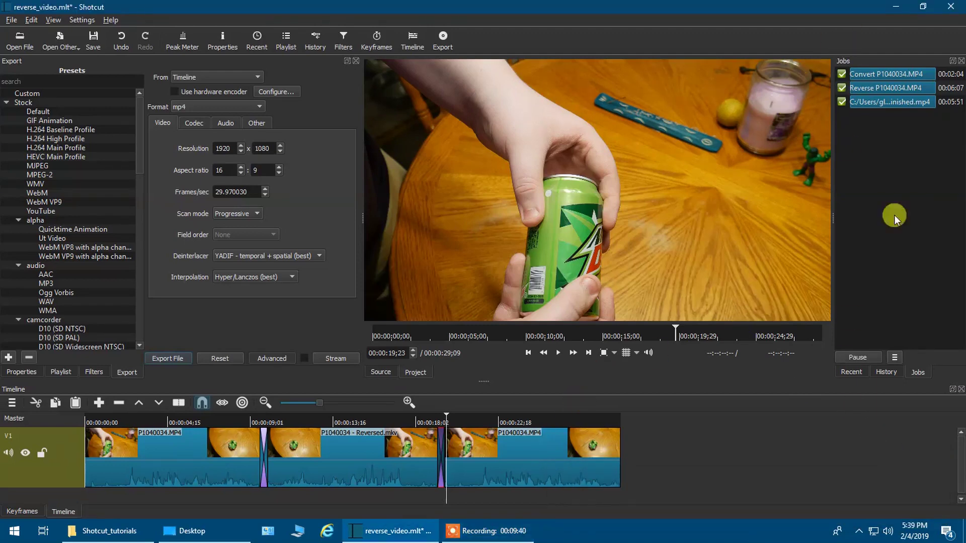
{"action": "left_click", "coordinate": [899, 9]}
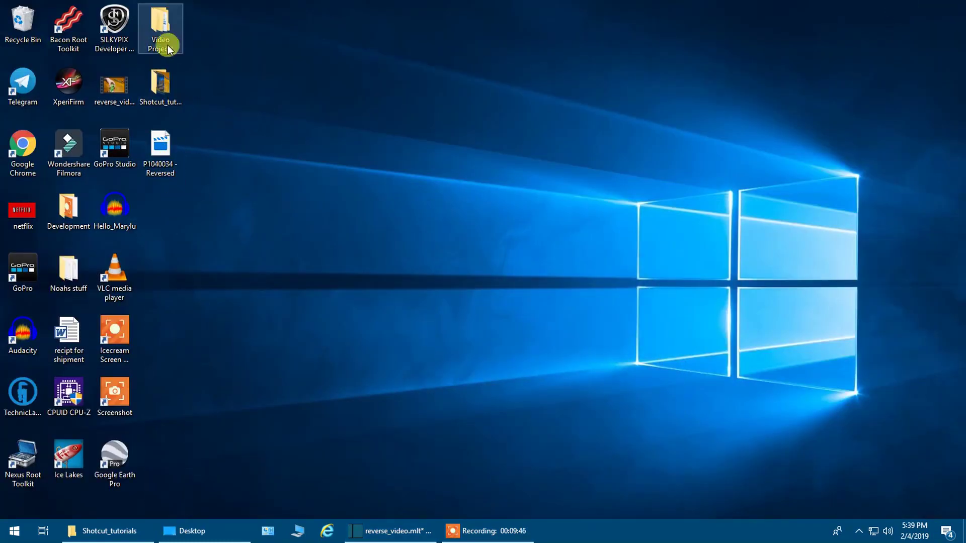
{"action": "double_click", "coordinate": [119, 97]}
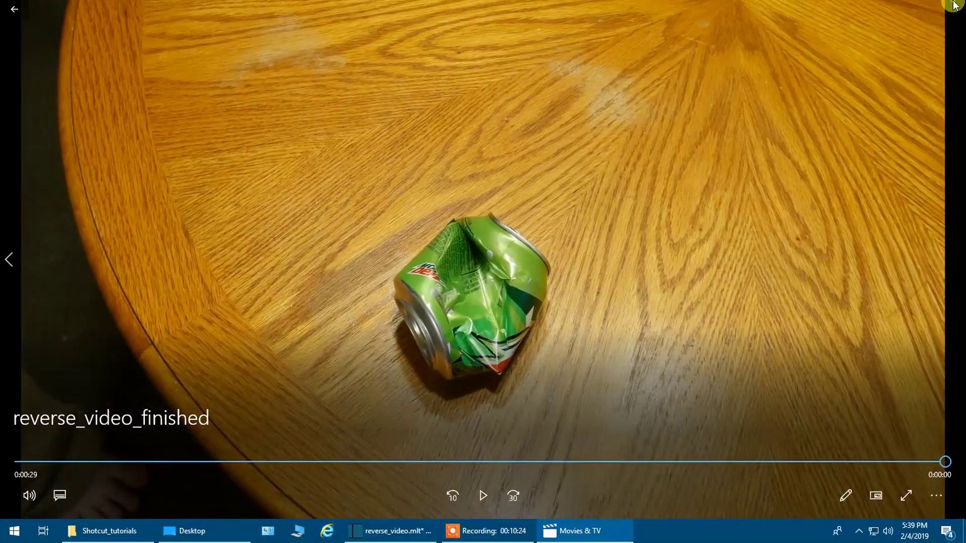
Close Movies & TV once the video has played to its 0:29 end
{"action": "left_click", "coordinate": [953, 6]}
Restore the reverse_video.mlt Shotcut project from the taskbar
{"action": "left_click", "coordinate": [422, 535]}
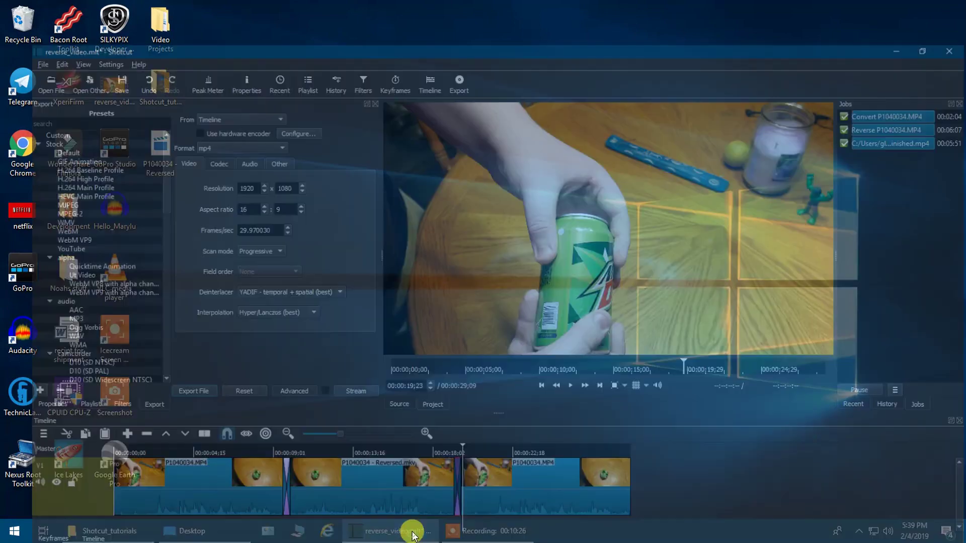